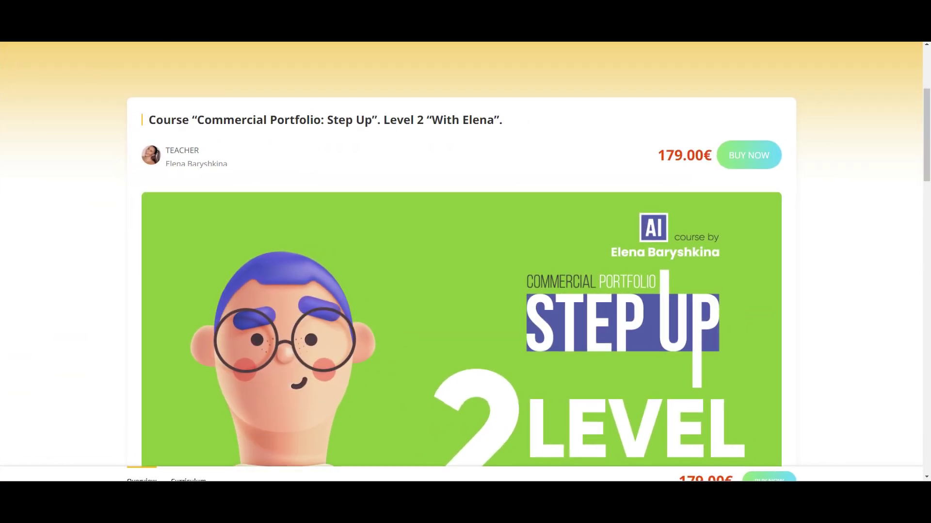
Look through the course website's Level 2 overview, student works, reviews and home page sections
scroll(465, 255, "down", 7)
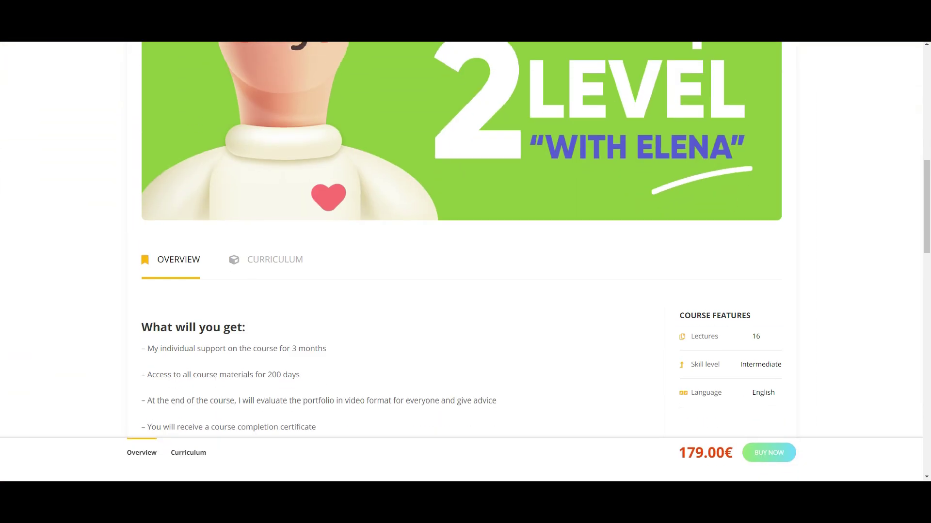
left_click_drag(327, 349, 279, 349)
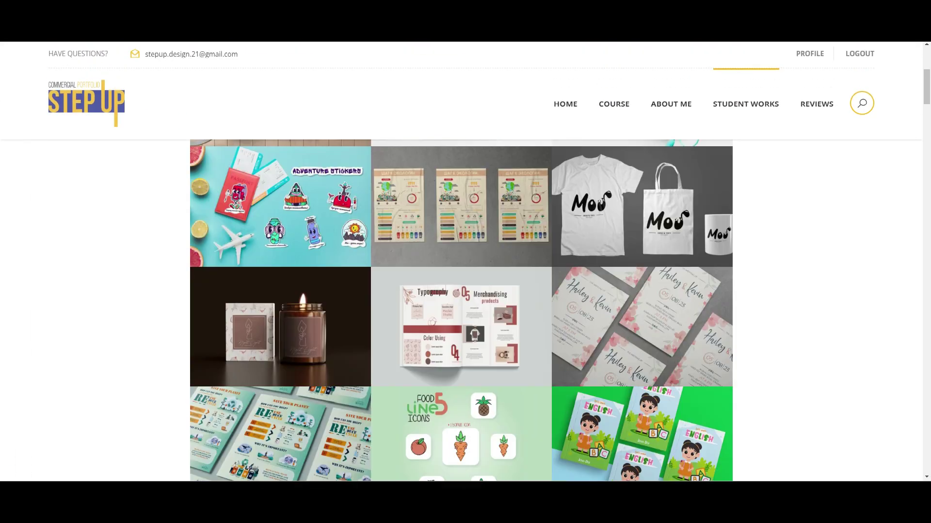
scroll(466, 262, "up", 1)
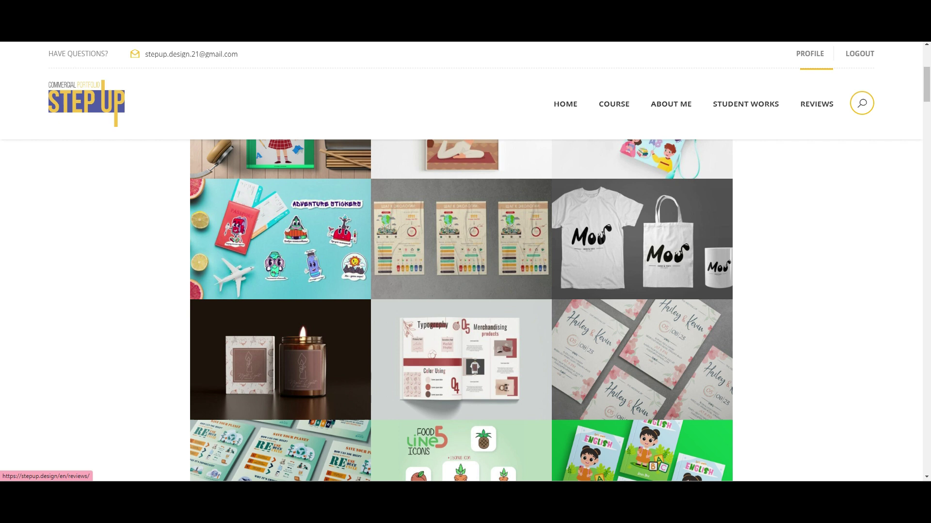
left_click(816, 104)
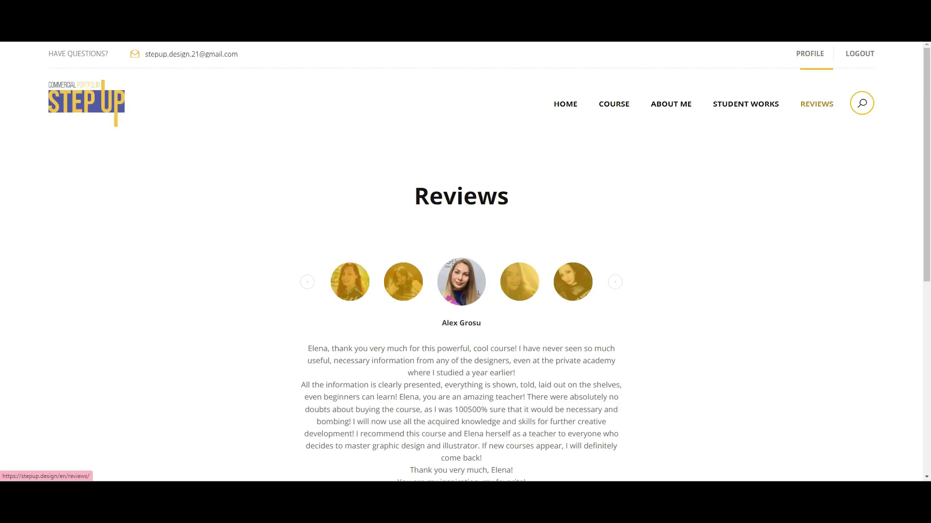
scroll(466, 262, "down", 3)
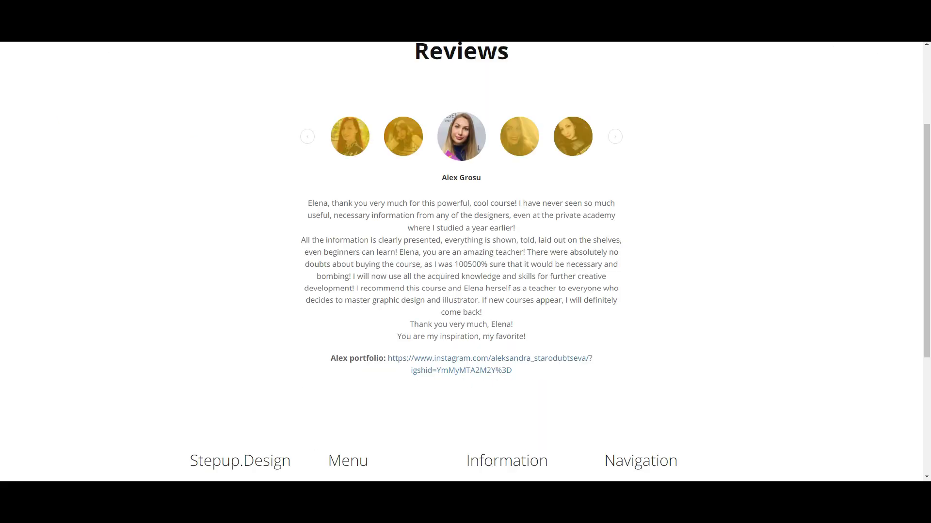
mouse_move(512, 371)
left_mouse_down()
mouse_move(410, 371)
mouse_move(387, 359)
mouse_move(513, 372)
left_mouse_up()
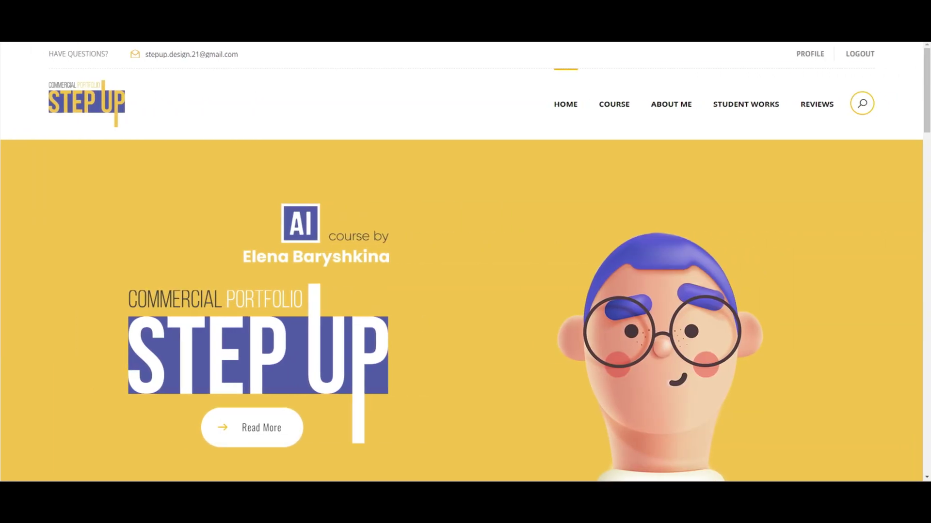
scroll(465, 262, "down", 2)
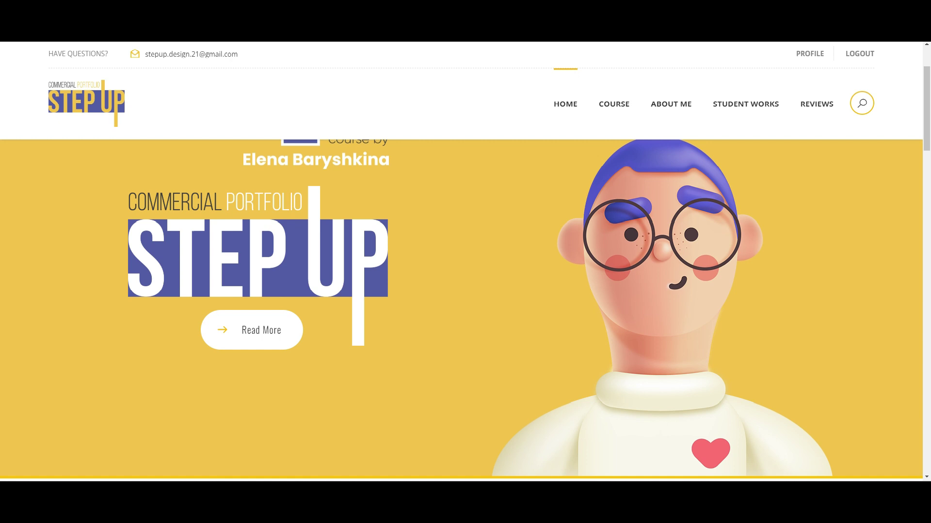
scroll(465, 261, "down", 6)
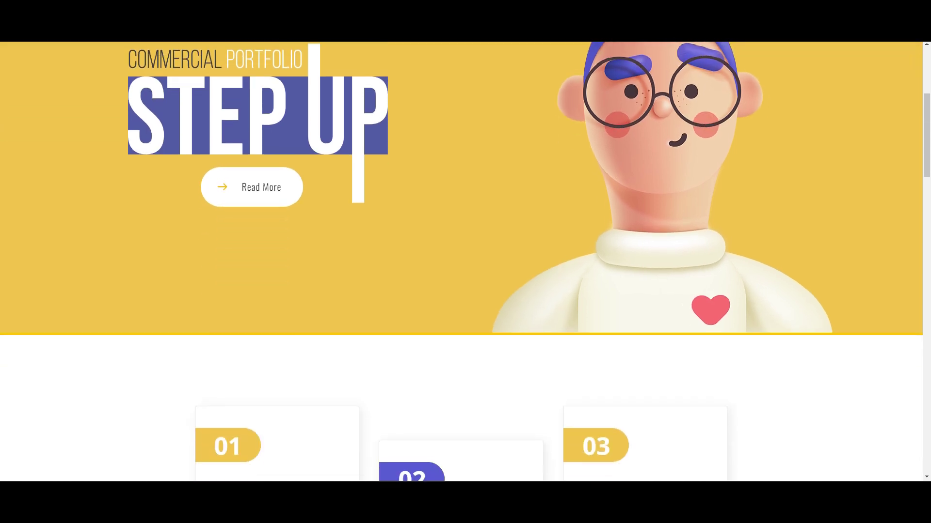
scroll(465, 262, "down", 1)
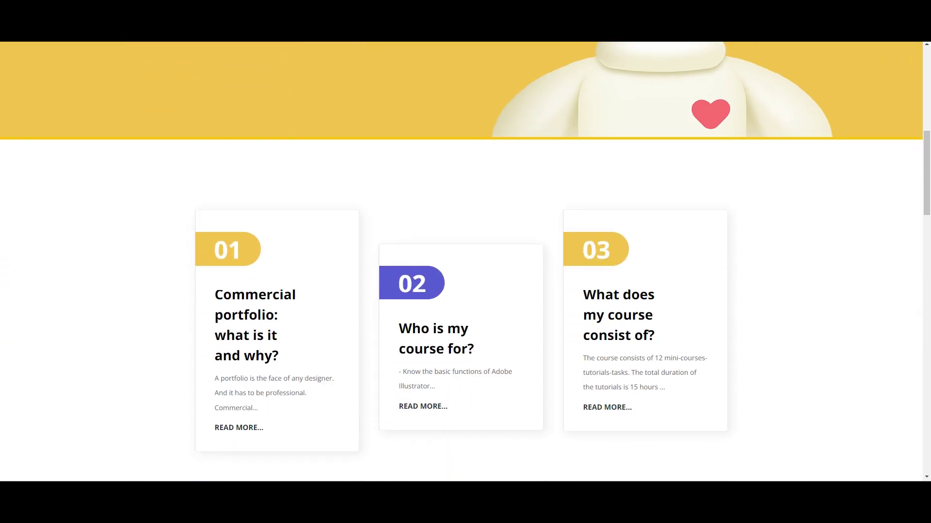
scroll(466, 262, "down", 3)
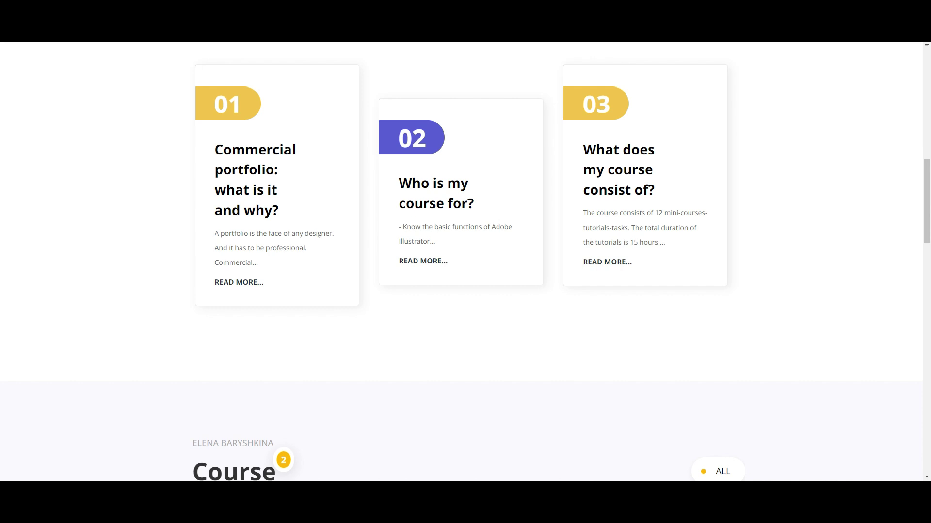
scroll(465, 261, "down", 2)
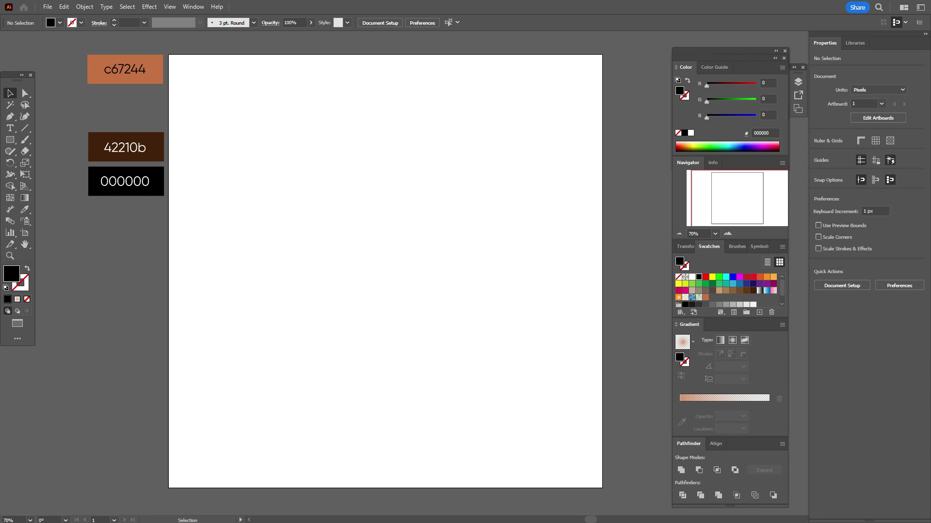
Create a new color group from the three palette rectangles c67244, 42210b and 000000 and deselect them
left_click_drag(73, 44, 155, 97)
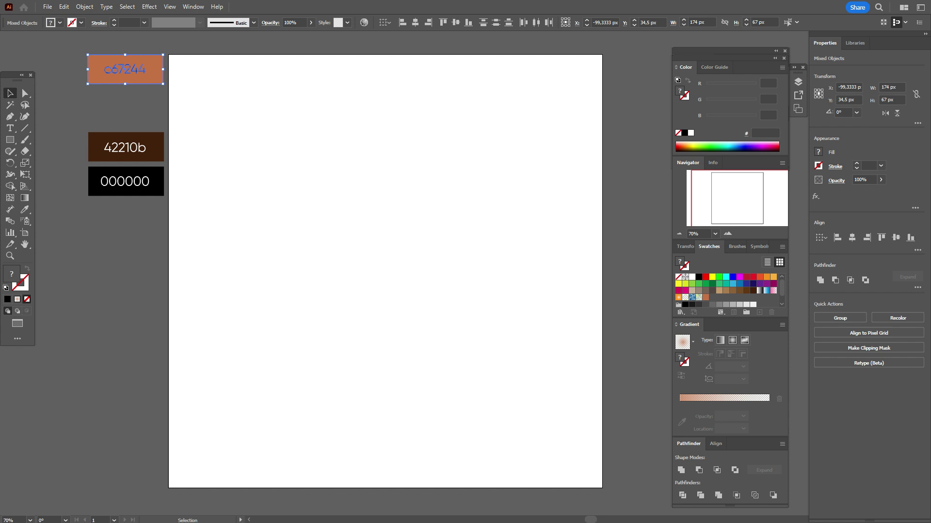
left_click_drag(72, 112, 153, 219)
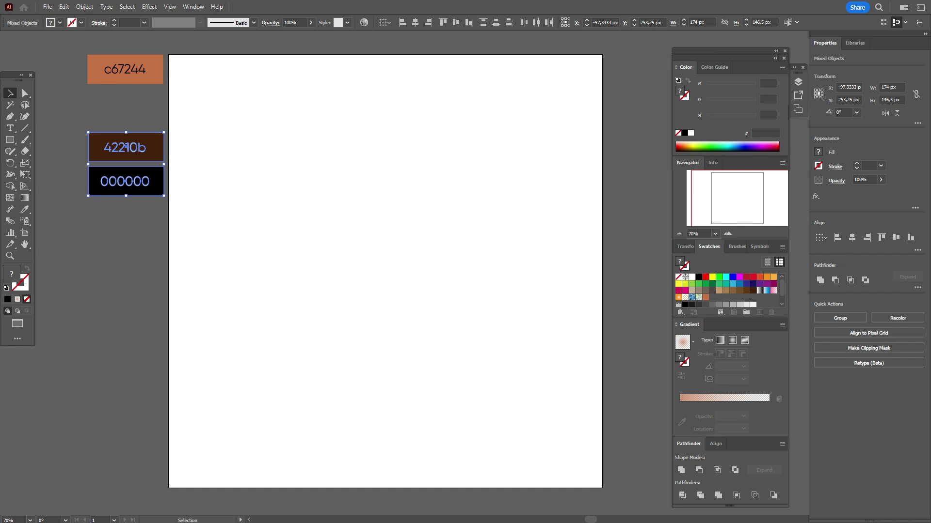
key("ctrl+shift+a")
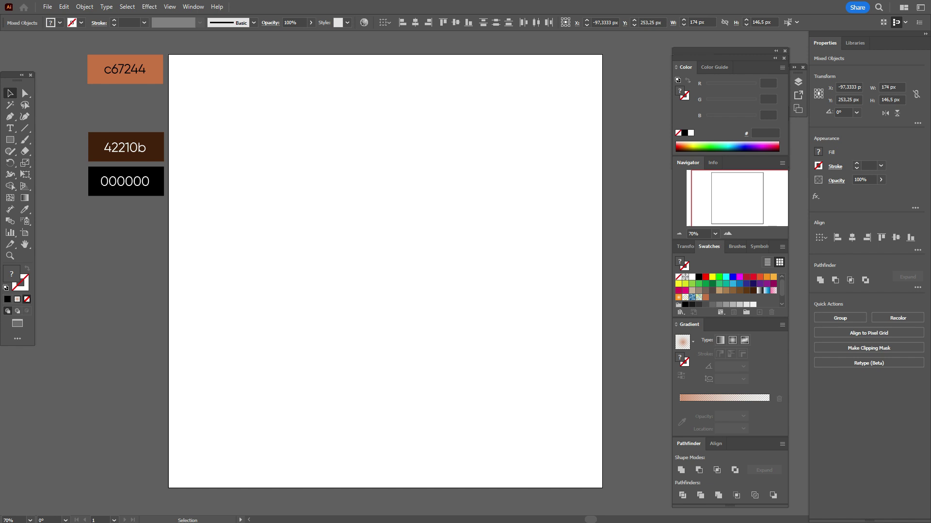
left_click_drag(86, 123, 96, 203)
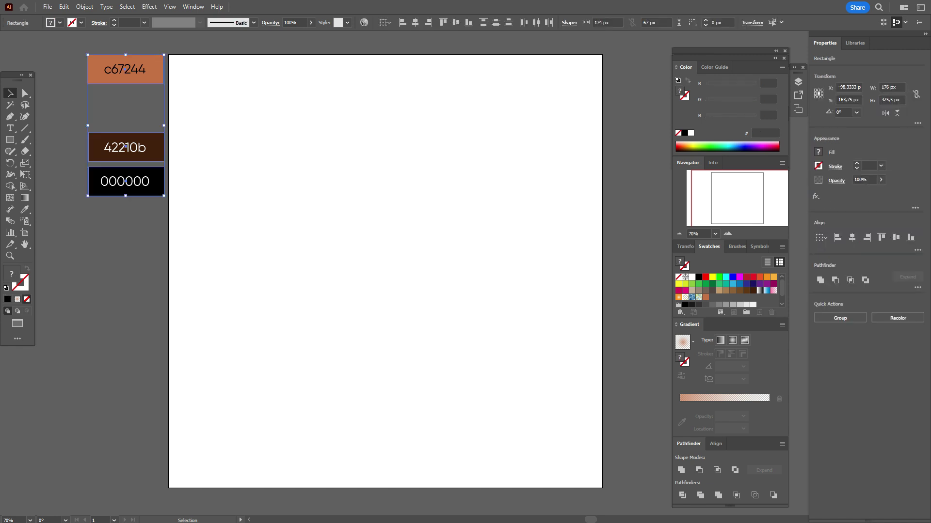
left_click(782, 247)
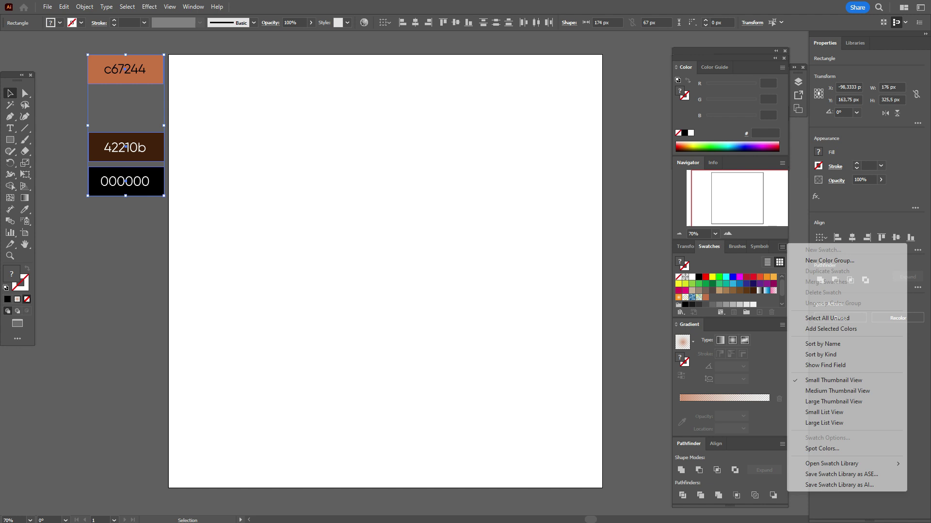
left_click(824, 259)
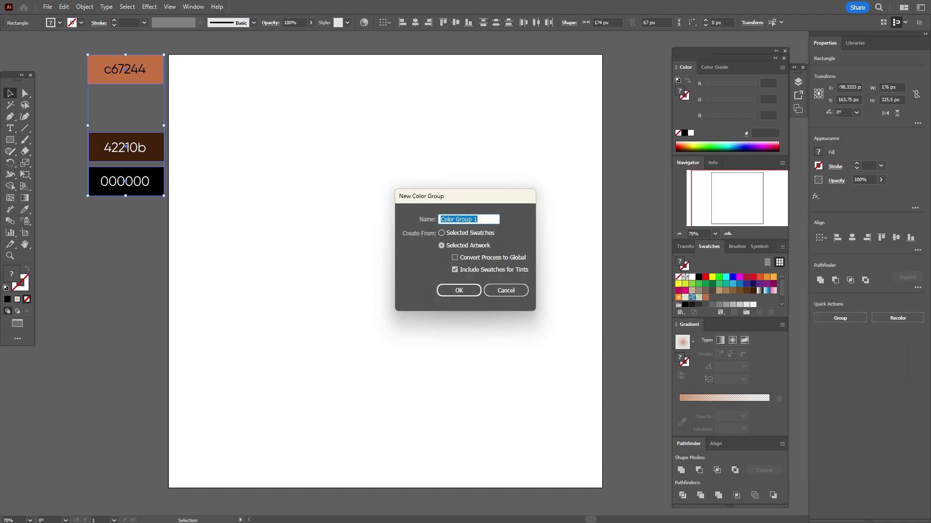
key("Return")
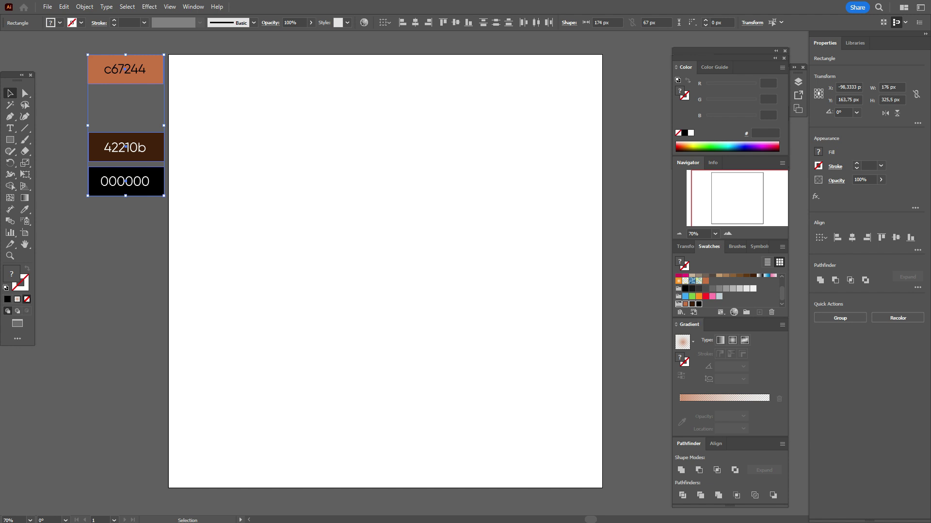
key("ctrl+shift+a")
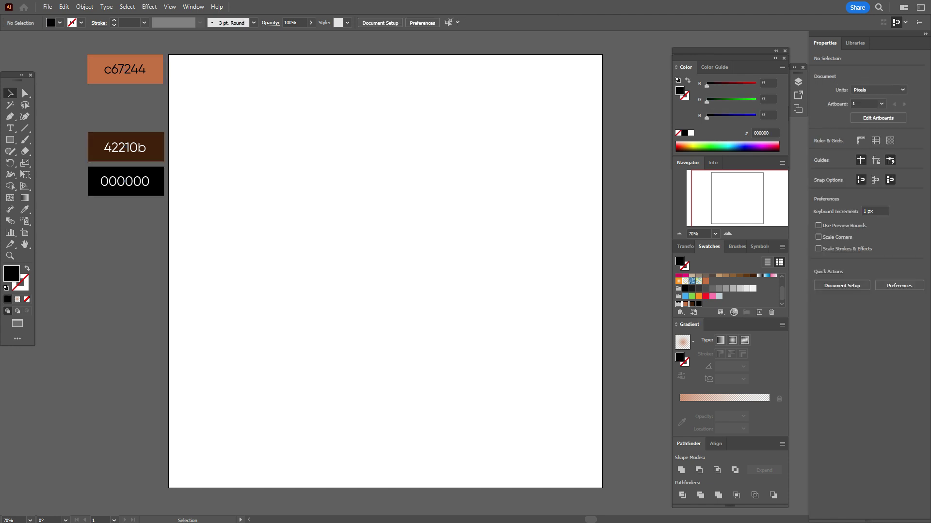
Cover the whole artboard with a rectangle about 1003 × 1001 px and give it a radial gradient fill
key("m")
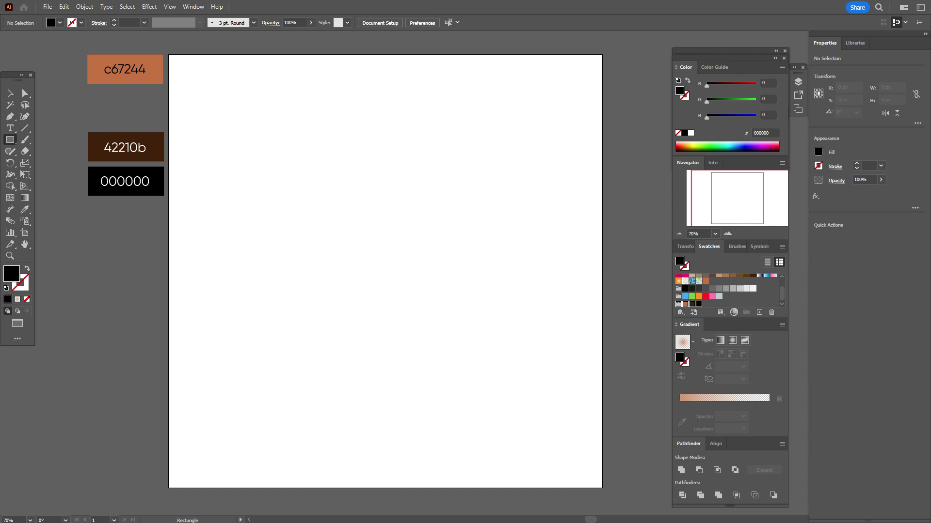
left_click_drag(169, 55, 602, 488)
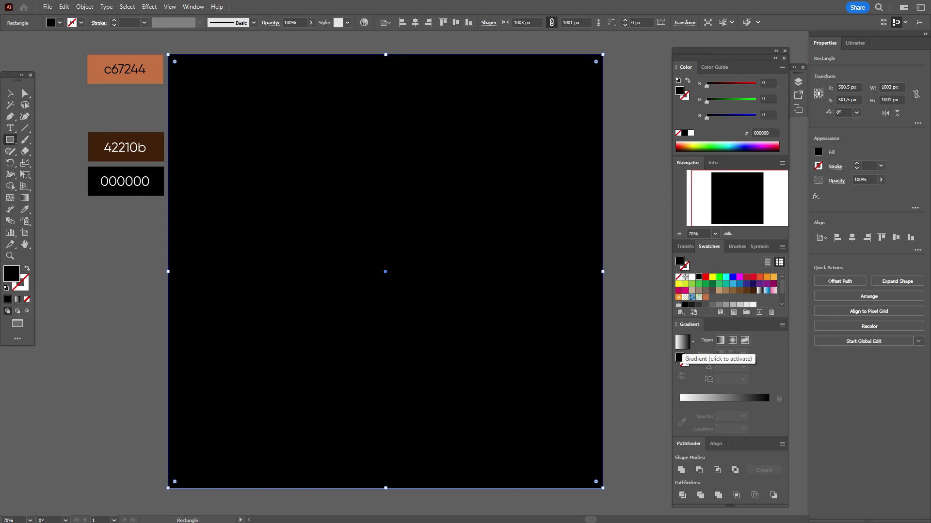
left_click(680, 358)
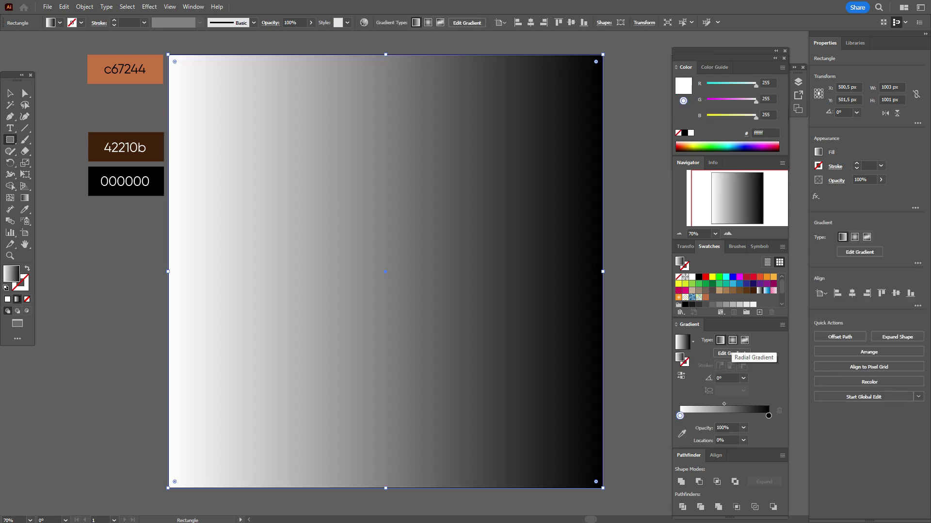
left_click(732, 341)
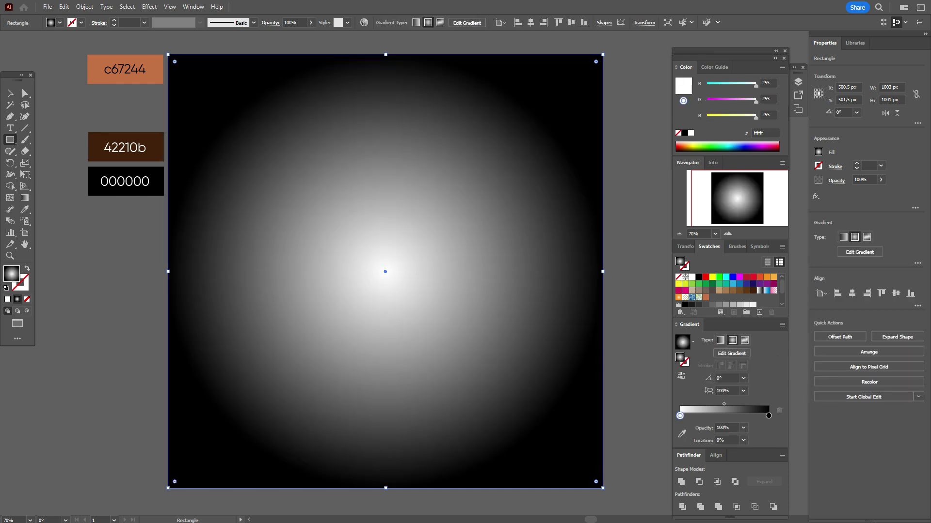
Color the background gradient's center stop 42210b, shift its midpoint to about 46% towards the black outer stop, and deselect
scroll(727, 290, "down", 3)
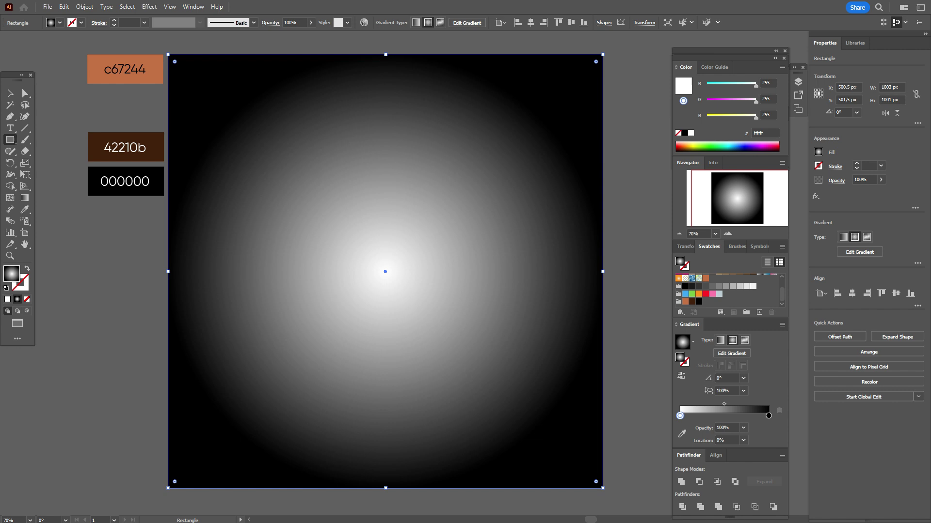
left_click_drag(692, 302, 680, 415)
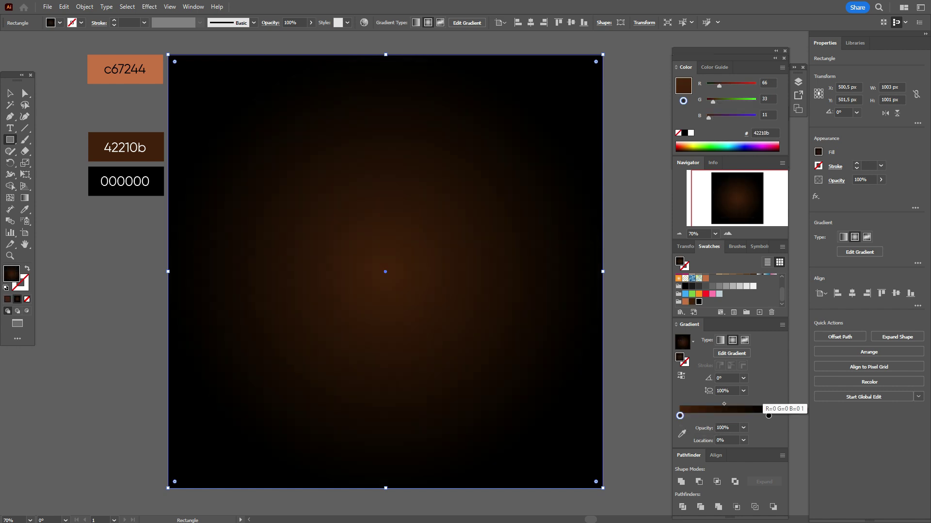
left_click(768, 415)
left_click_drag(724, 404, 721, 404)
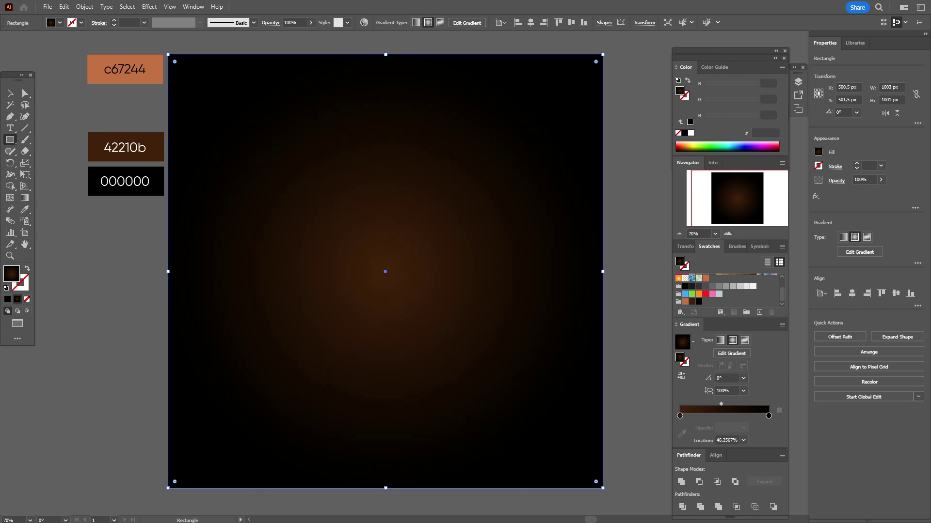
key("v")
key("ctrl+shift+a")
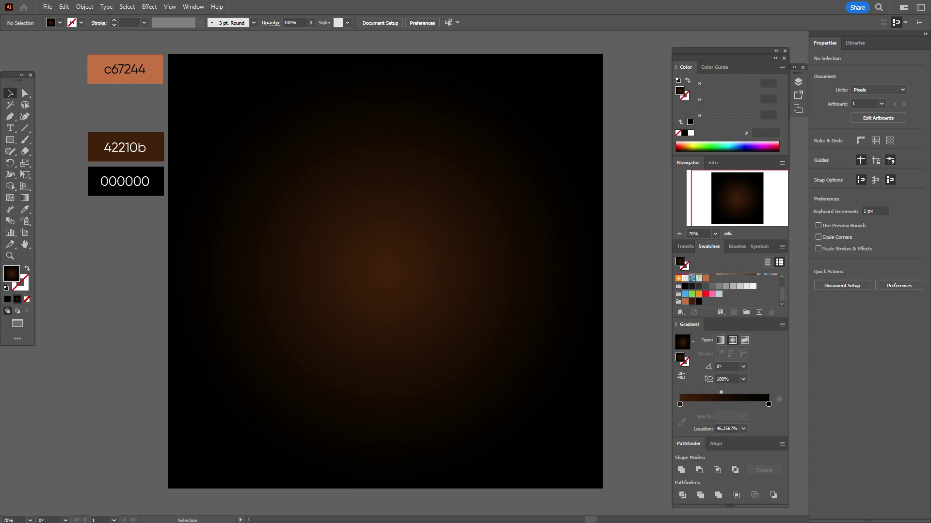
Draw a circle about 77 px wide in the artboard's upper left and a larger one beside it, both filled with c67244
left_click_drag(9, 139, 29, 163)
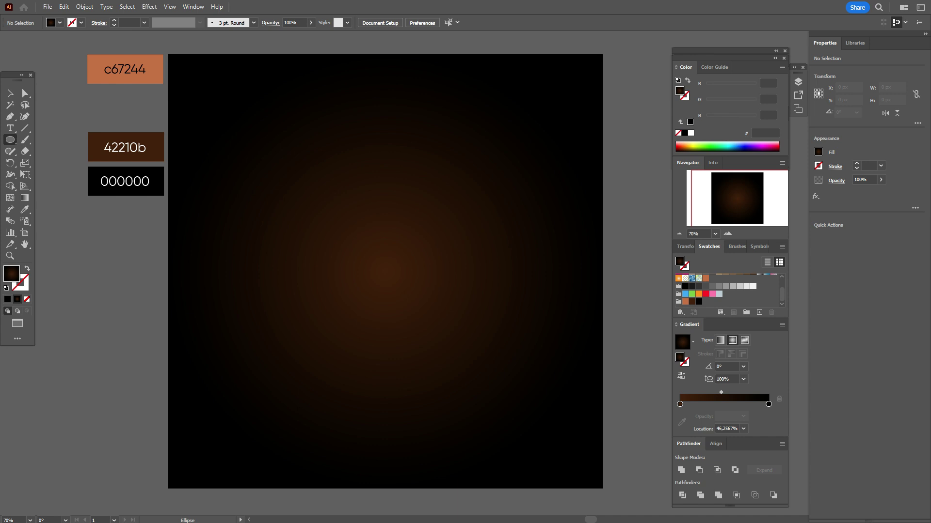
left_click_drag(214, 124, 249, 158)
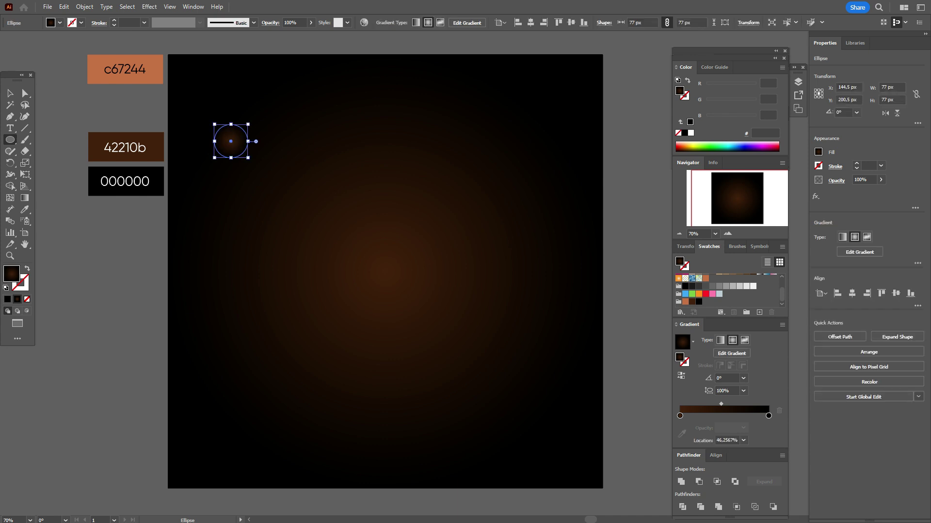
left_click(685, 302)
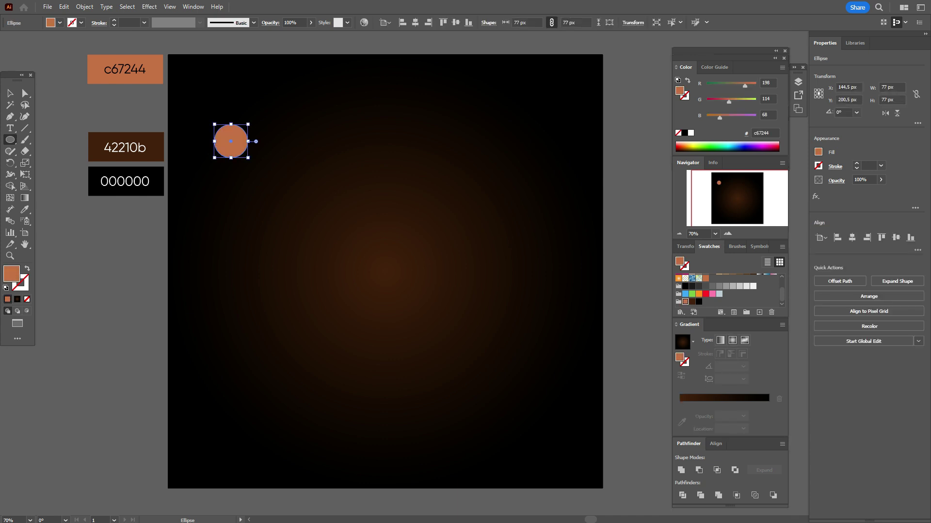
left_click_drag(273, 114, 294, 140)
left_click(10, 93)
left_click(310, 203)
Give the smaller circle a radial gradient with c67244 stops at the center, at about 77% and at the outer end
left_click(231, 142)
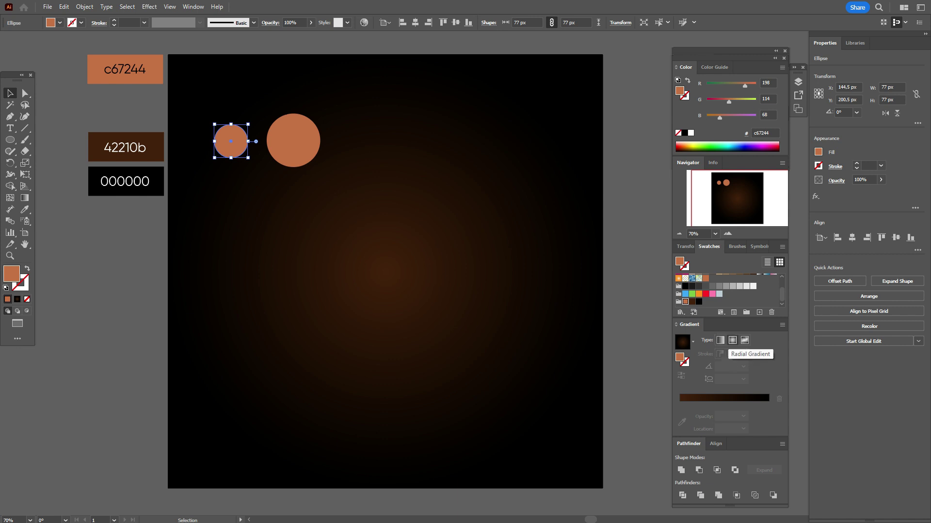
left_click(732, 341)
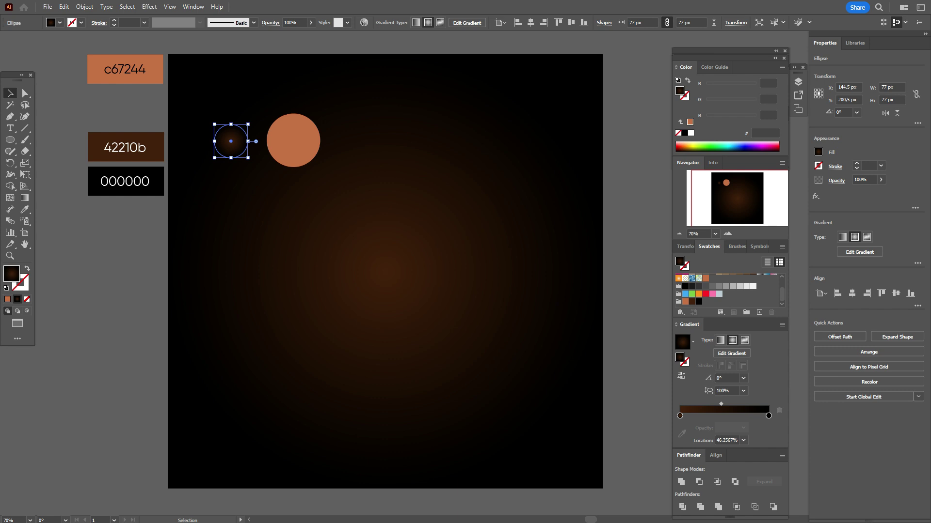
left_click_drag(685, 302, 680, 416)
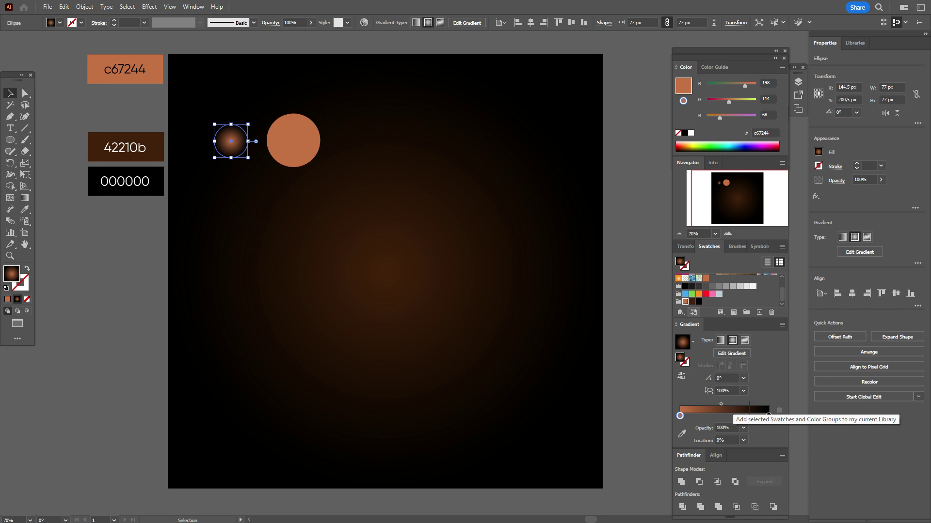
left_click_drag(685, 302, 749, 412)
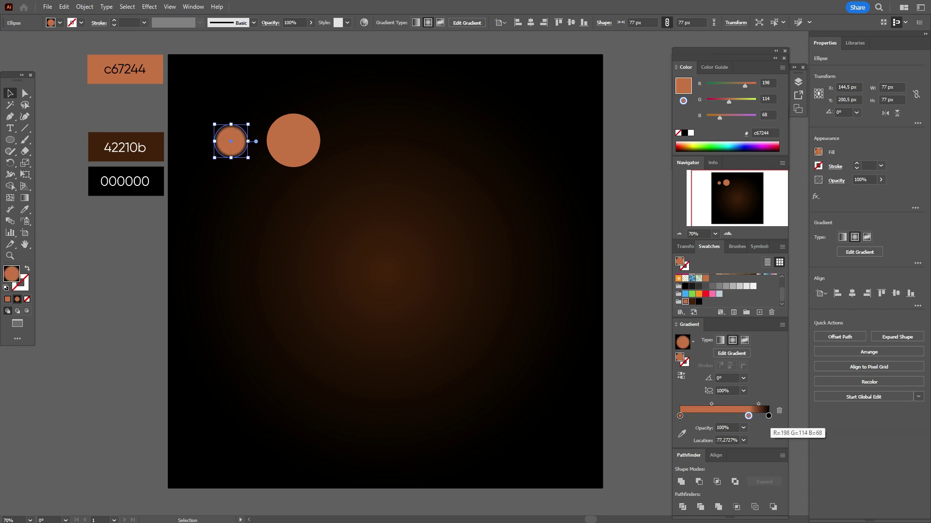
left_click(769, 416)
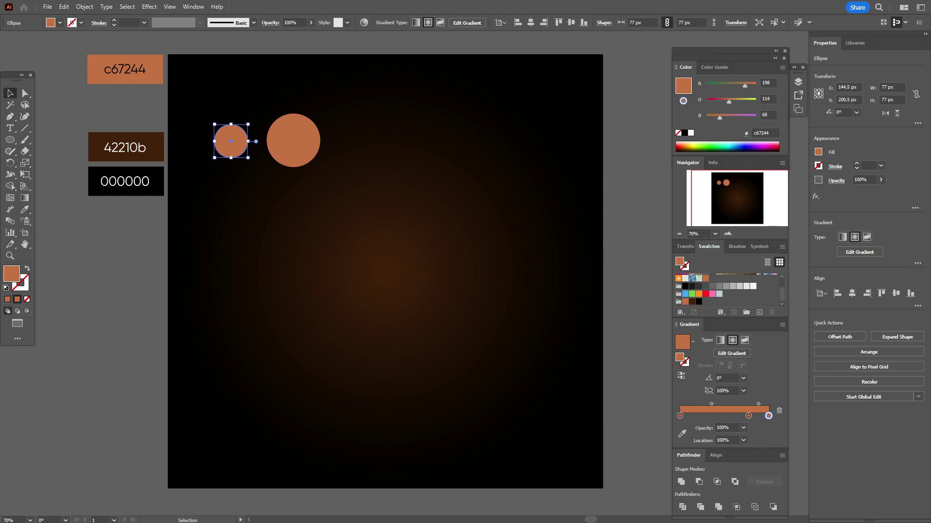
Make the smaller circle's outer gradient stop 0% opaque, shift the inner midpoint to about 57%, and deselect
left_click(726, 428)
type("0")
key("Return")
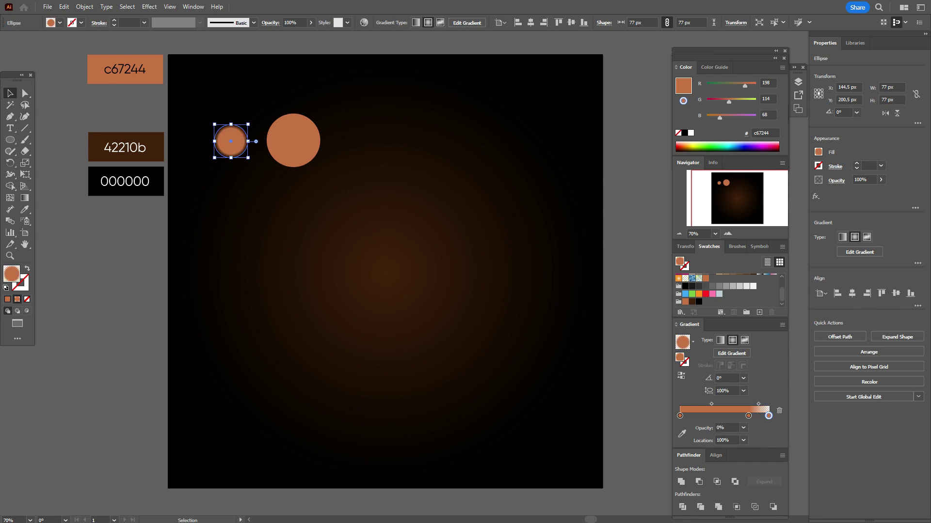
left_click_drag(711, 404, 719, 404)
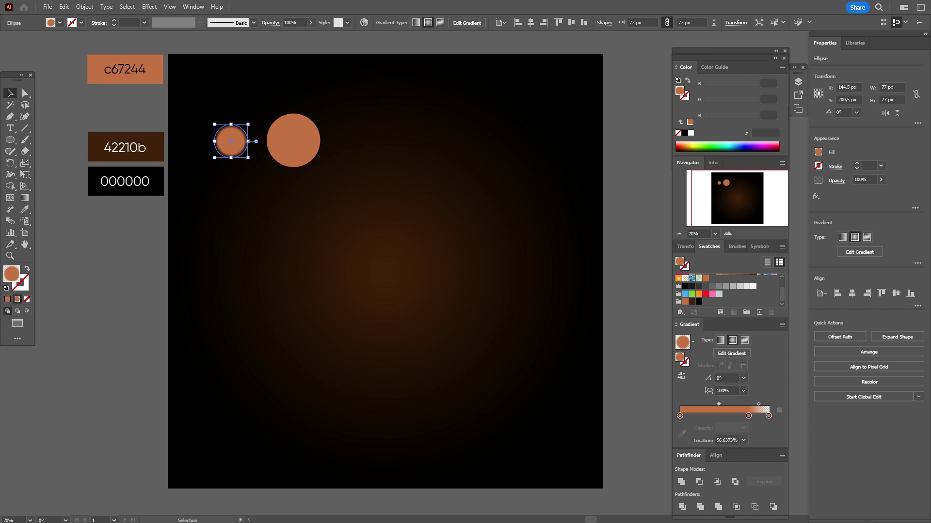
left_click(758, 404)
key("ctrl+shift+a")
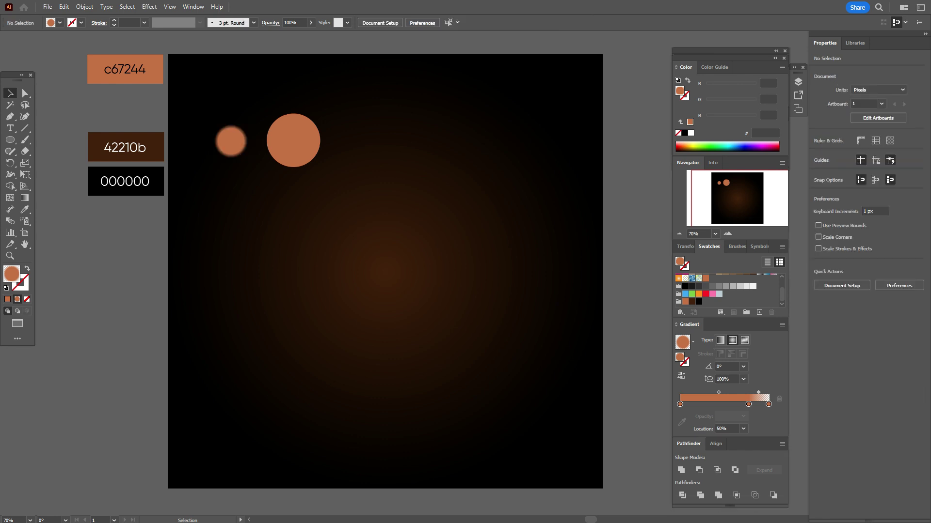
Apply the same radial gradient to the larger circle and set its center stop's opacity to 70%
left_click(289, 147)
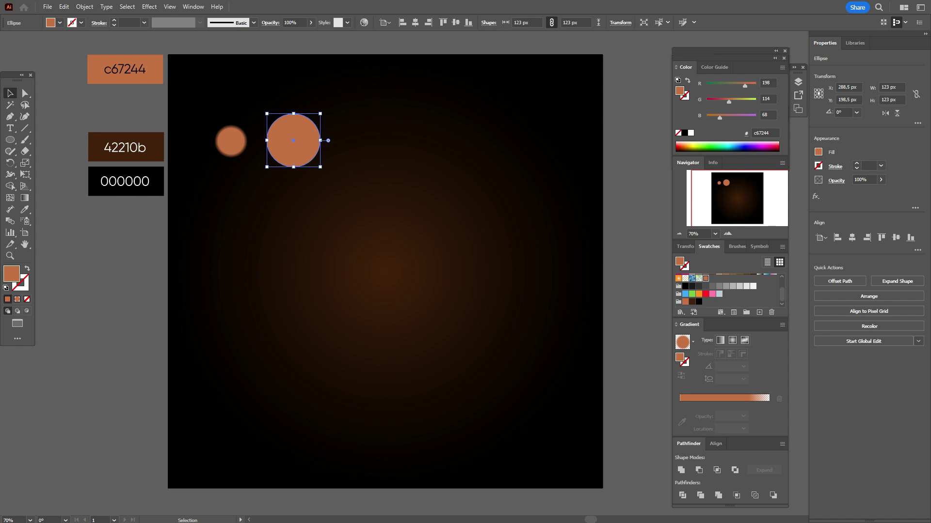
left_click(732, 340)
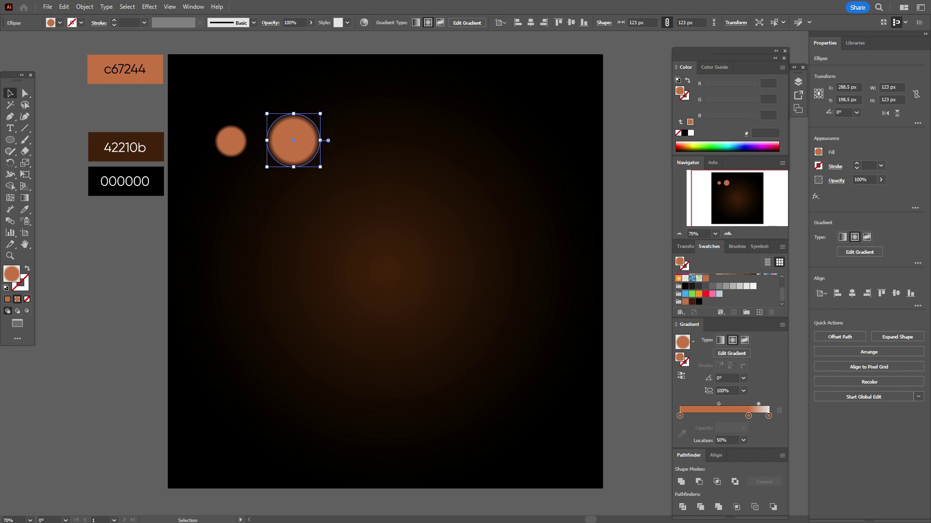
left_click(680, 416)
left_click(724, 428)
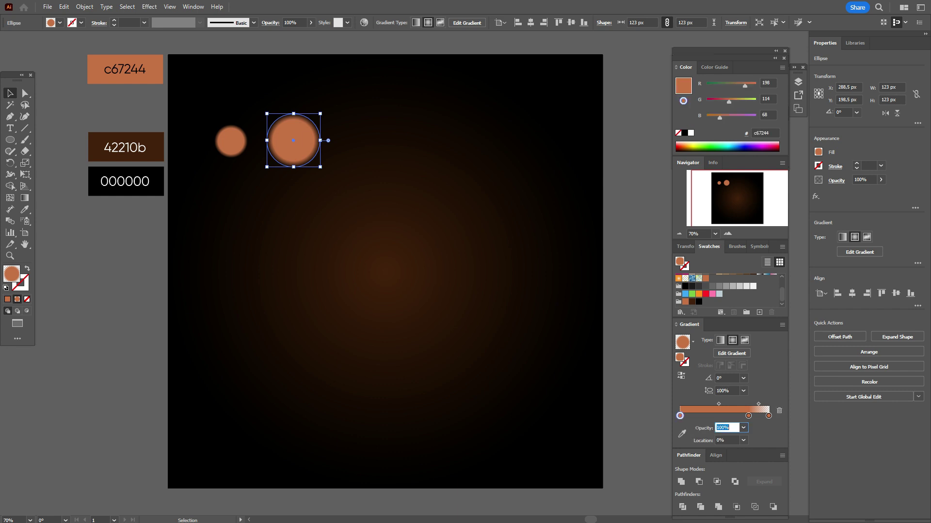
type("70")
key("Return")
Move the larger circle's middle stop to about 88%, its inner midpoint to about 87% and its outer midpoint to about 46%, then deselect
left_click(748, 416)
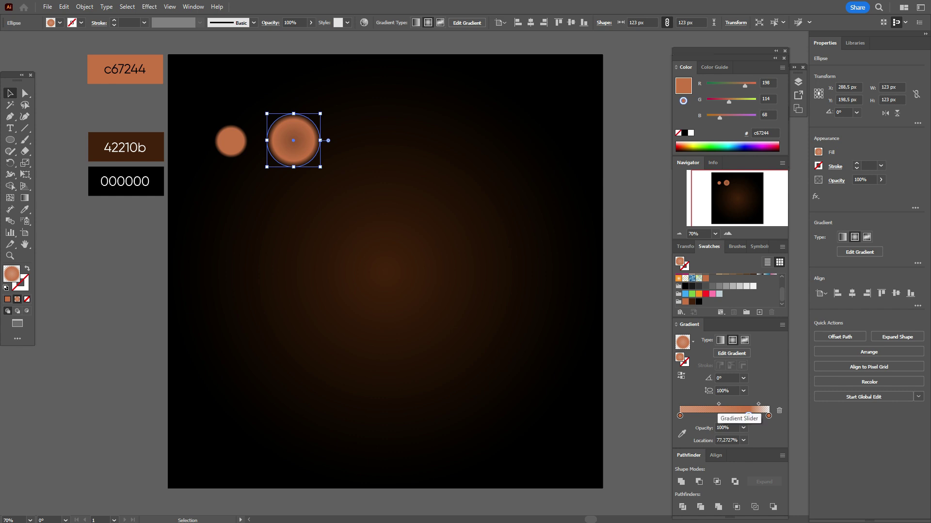
left_click_drag(718, 404, 736, 404)
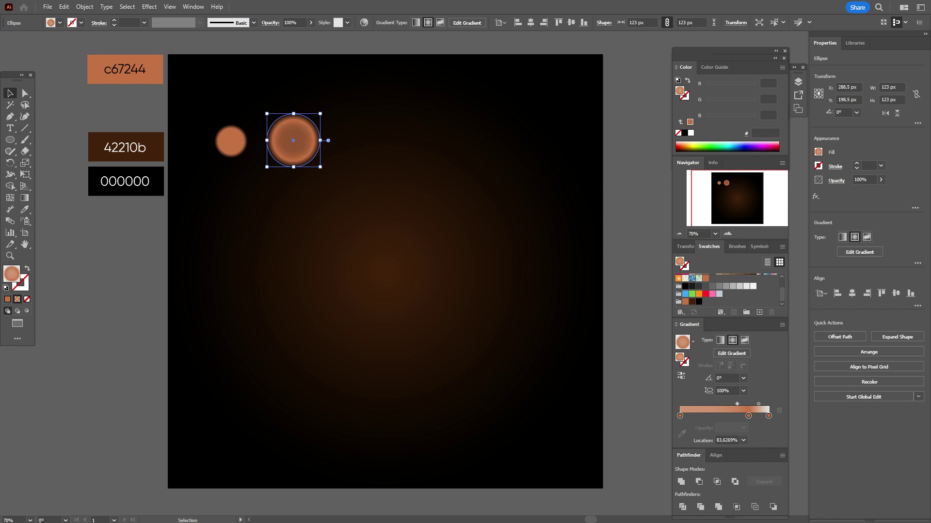
left_click_drag(736, 404, 739, 403)
left_click_drag(747, 416, 755, 416)
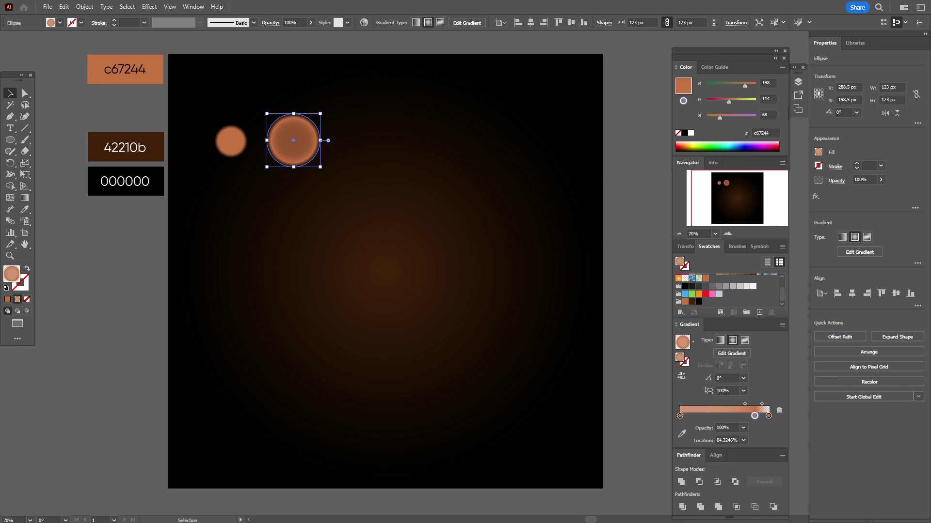
left_click_drag(755, 416, 757, 416)
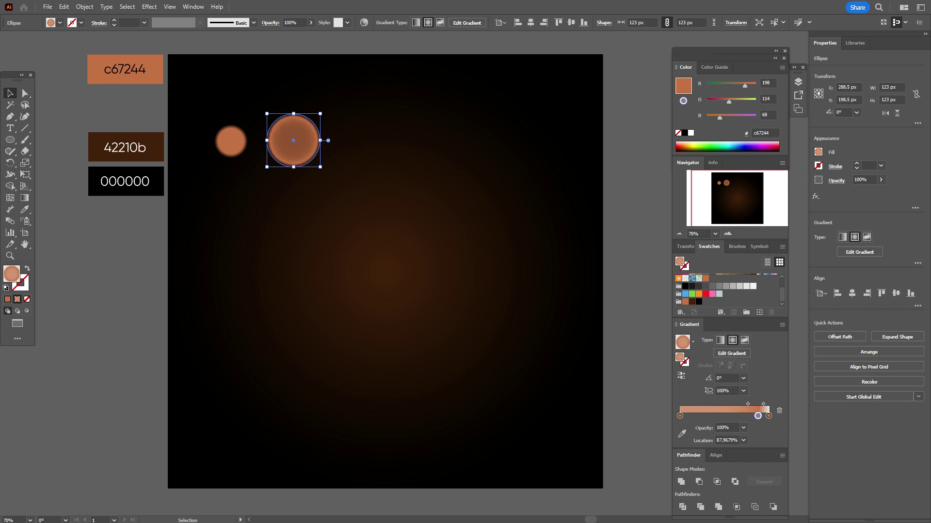
left_click(748, 404)
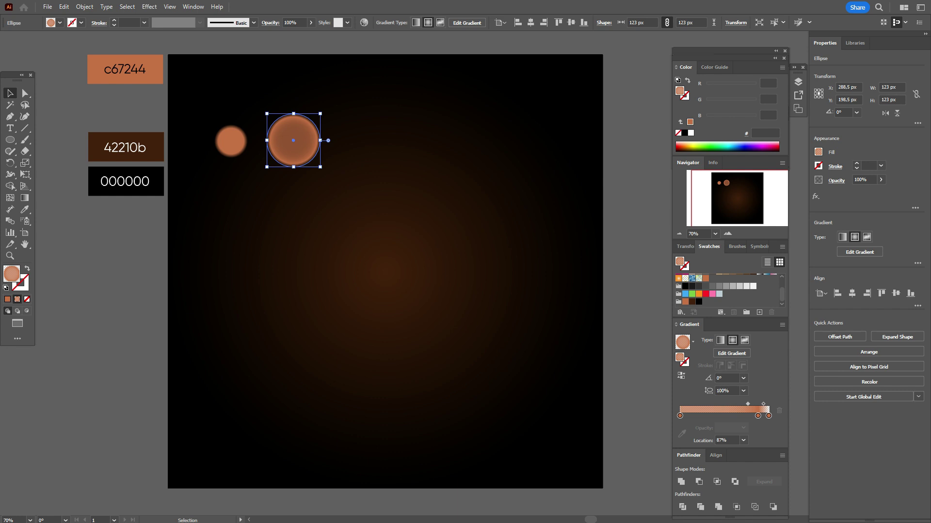
left_click_drag(763, 404, 763, 404)
key("ctrl+shift+a")
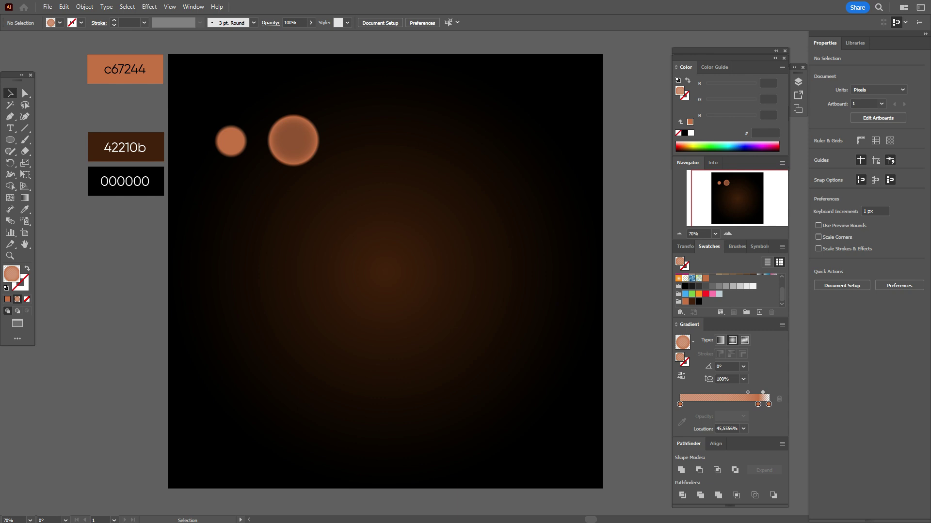
Duplicate the smaller circle near the artboard's center and move the two original circles closer to the upper-left corner
left_click(231, 141)
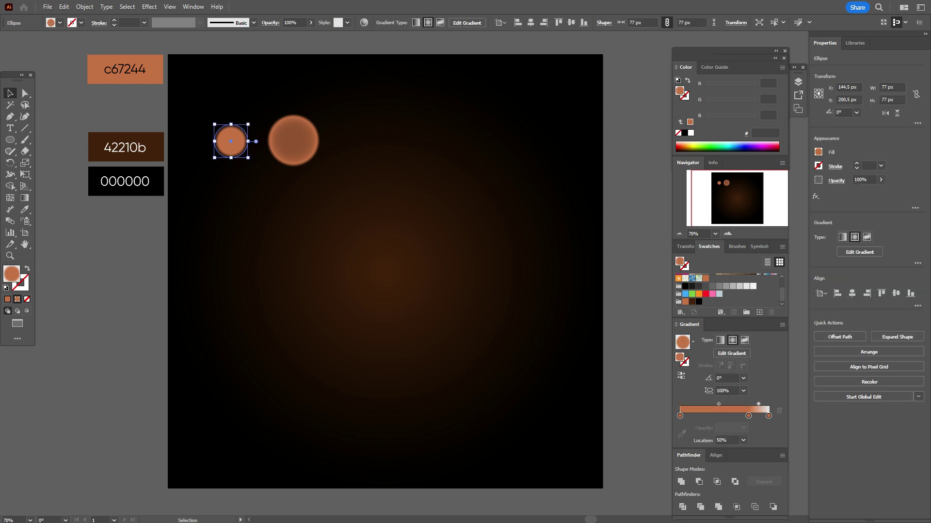
left_click_drag(230, 141, 341, 256)
left_click(230, 141)
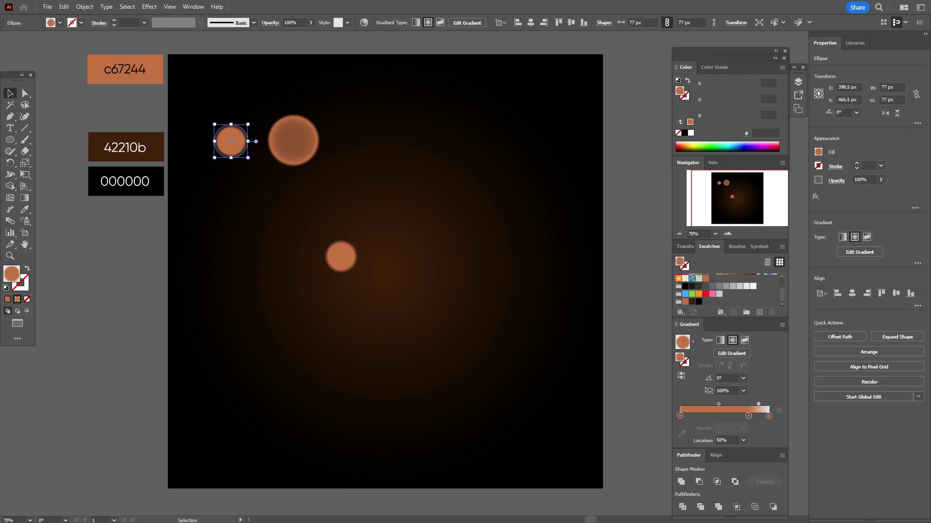
left_click(293, 140, "shift")
left_click_drag(293, 141, 263, 96)
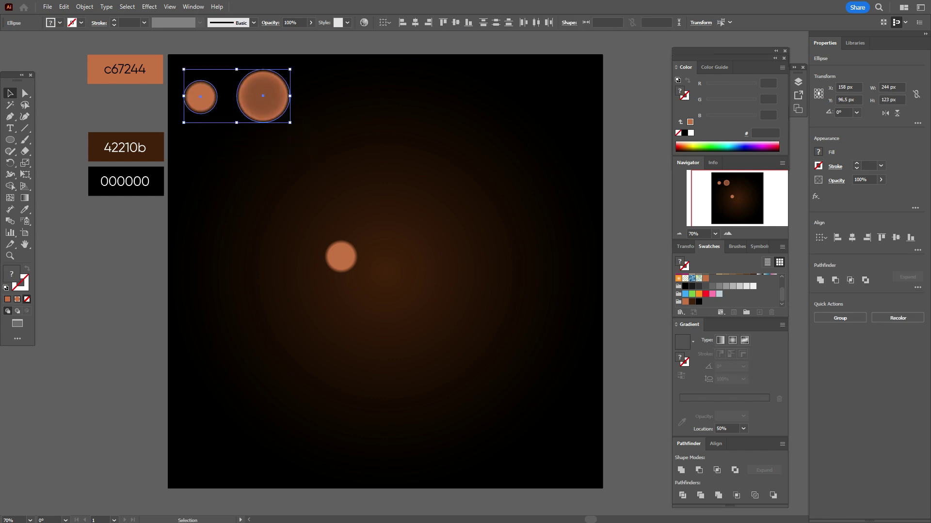
Set the opacity of the circle copy near the artboard's center to 40% and deselect it
left_click(341, 256)
double_click(861, 180)
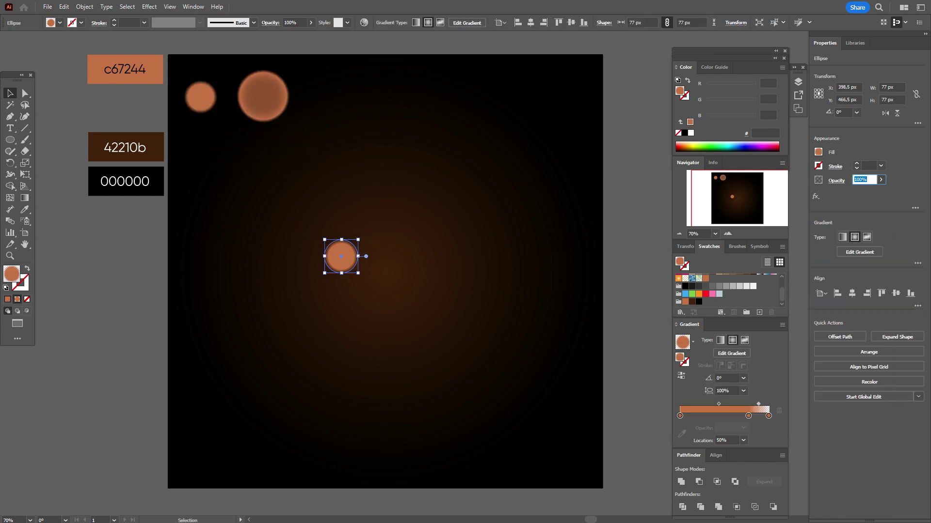
type("40")
key("ctrl+shift+a")
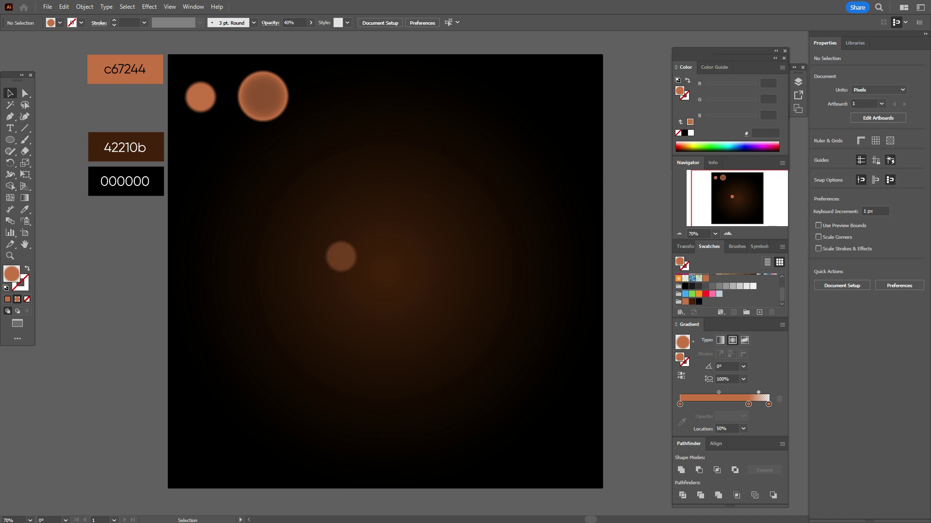
Change the central circle's blending mode to Screen and deselect it
left_click(341, 256)
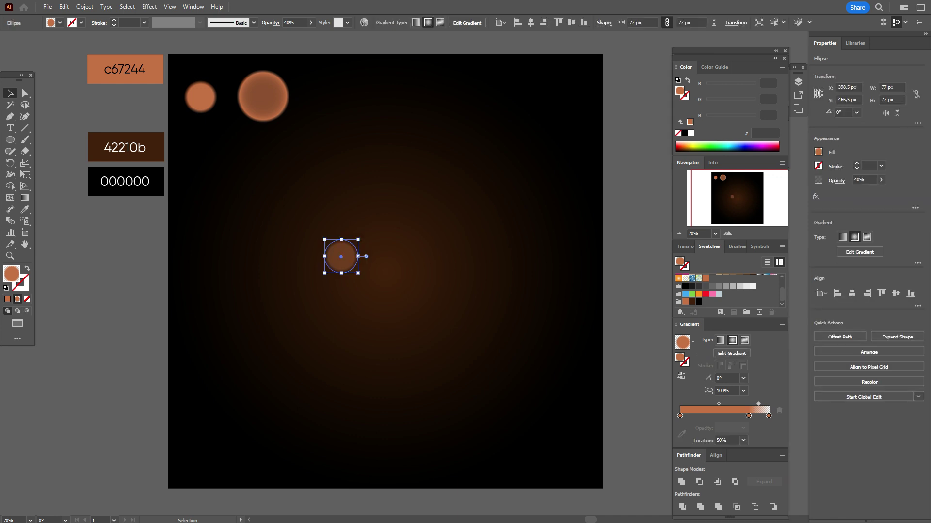
left_click(836, 181)
left_click(760, 198)
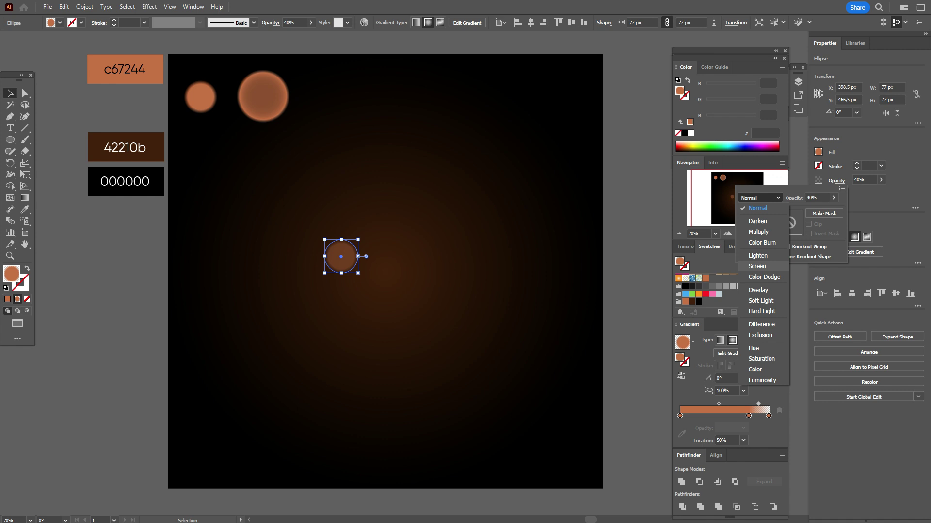
left_click(756, 266)
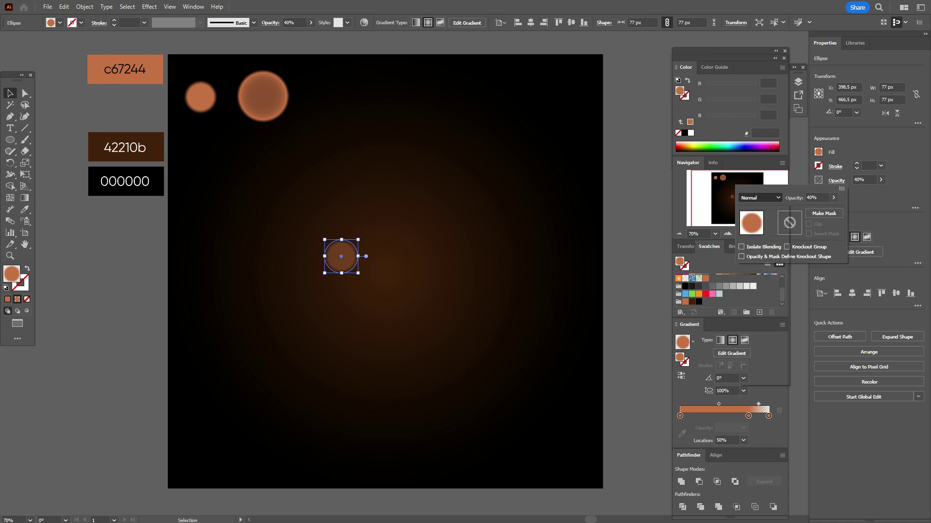
key("Escape")
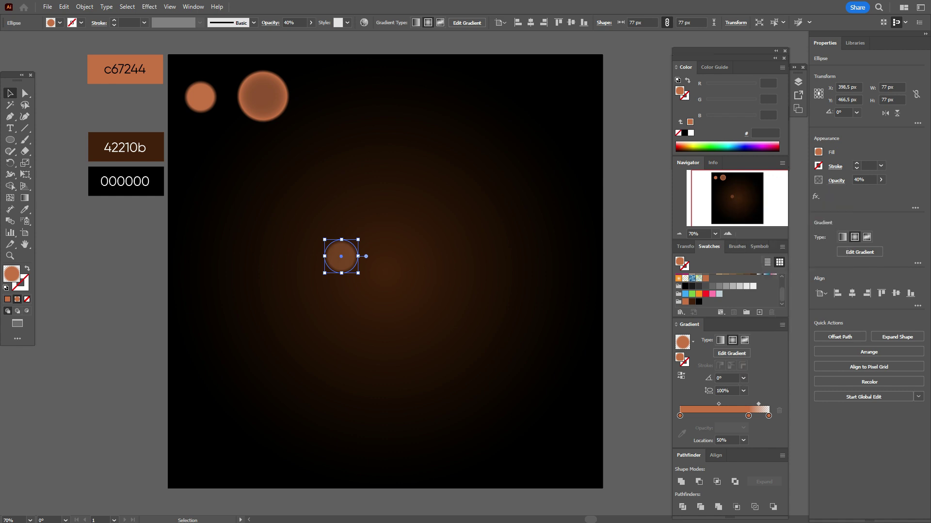
key("ctrl+shift+a")
Add a 37 px copy overlapping the central circle's upper right, an 81 px copy below, and another 37 px copy at that one's lower left
left_click(341, 256)
key("ctrl+z")
mouse_move(341, 255)
left_mouse_down()
mouse_move(368, 241)
mouse_move(353, 245)
left_mouse_up()
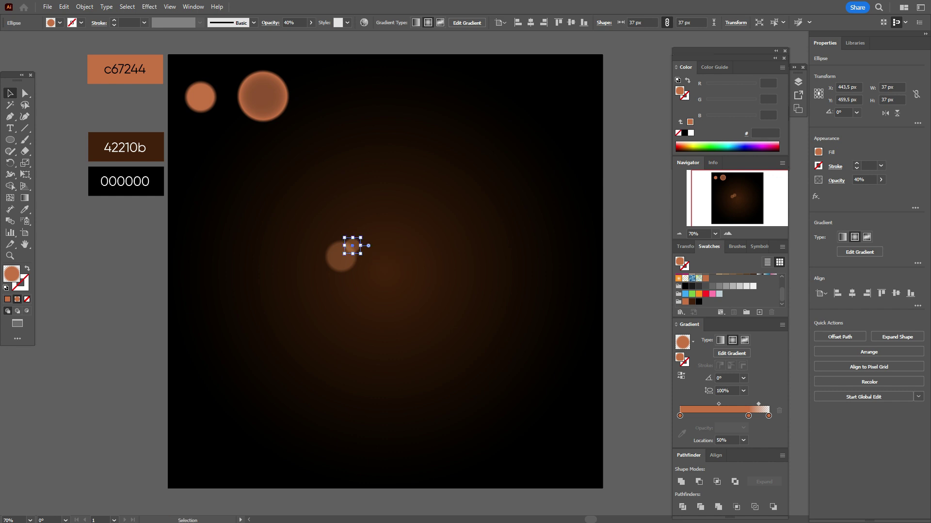
left_click_drag(353, 245, 387, 304)
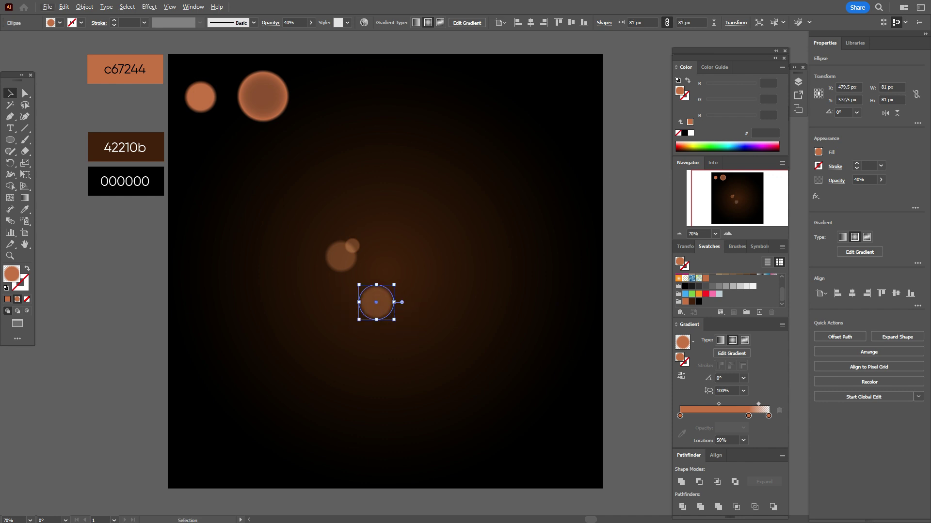
left_click(353, 246)
left_click_drag(352, 246, 358, 310)
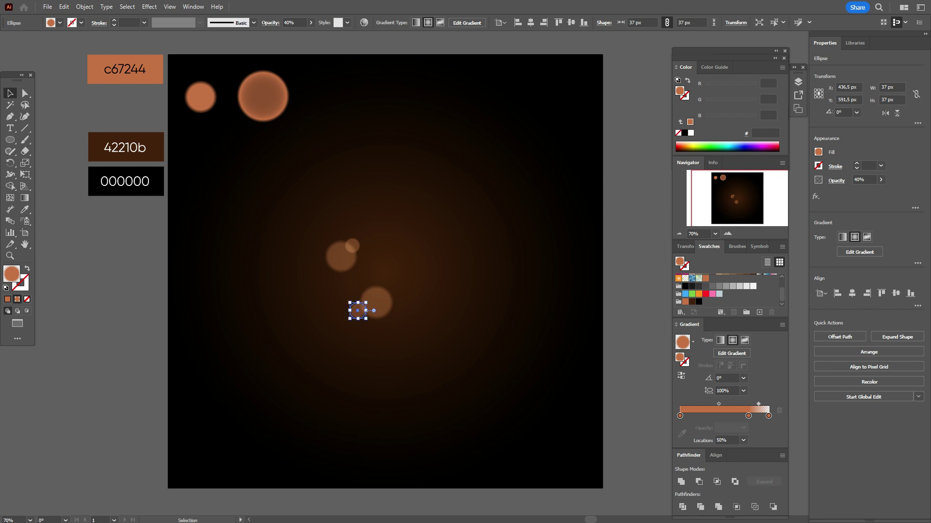
Place one copy of the small circle far to the left of the group and a 26 px copy below the group
left_click(377, 304)
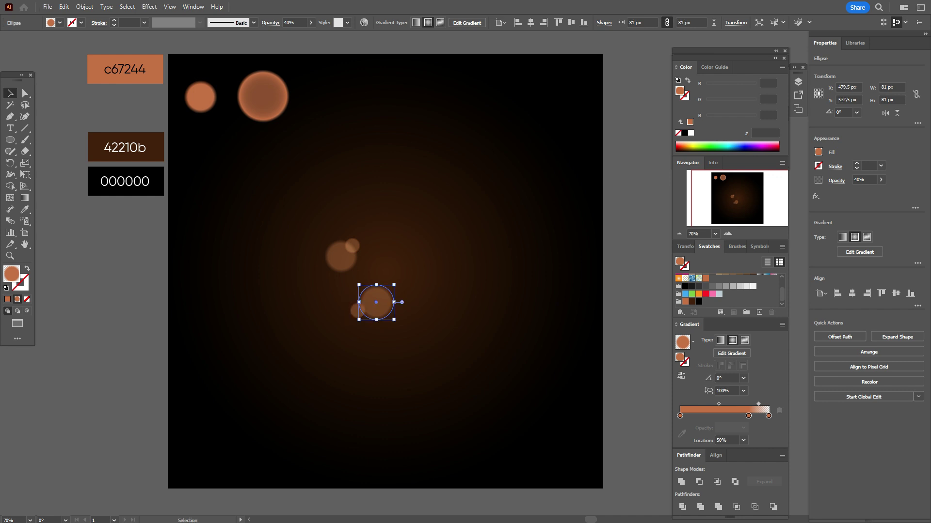
left_click(357, 311)
left_click_drag(357, 311, 392, 361)
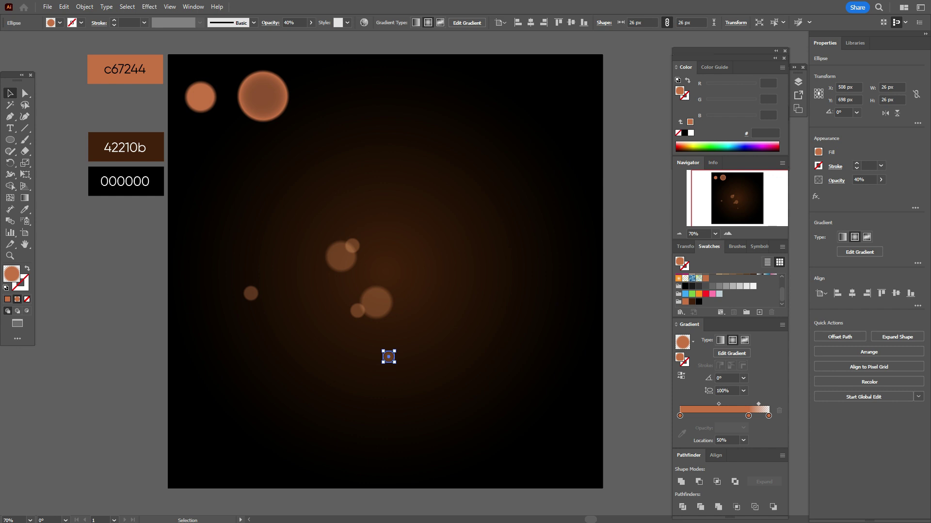
Duplicate the 77 px circle to the right of the group, enlarge the copy and set its opacity to 20%
left_click(340, 257)
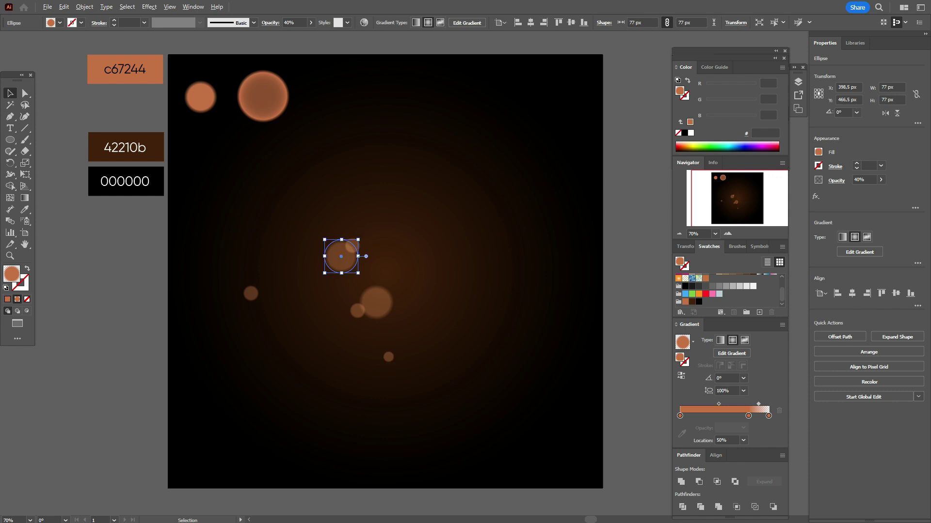
left_click_drag(341, 256, 420, 272, "alt")
left_click_drag(428, 280, 454, 307, "shift")
left_click(864, 180)
type("20")
Set the opacity of the 81 px circle and of the 37 px circle overlapping the 77 px one to 20%
left_click(313, 291)
left_click(864, 180)
type("20")
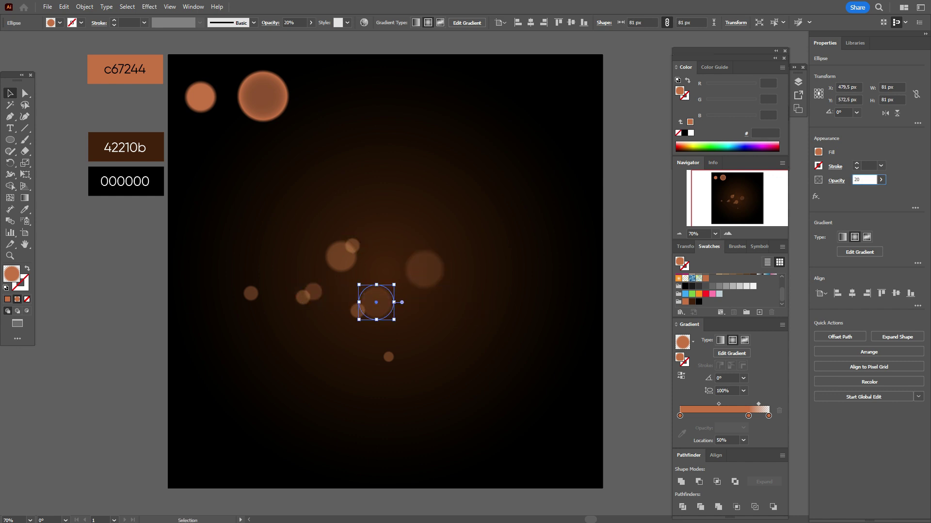
left_click(636, 291)
left_click(352, 246)
left_click(864, 180)
type("20")
left_click(636, 291)
Place copies of the 26 px circle at the group's upper left and at two spots on its right side
left_click_drag(388, 357, 288, 258, "alt")
left_click_drag(288, 258, 437, 283, "alt")
left_click(636, 291)
left_click(636, 291)
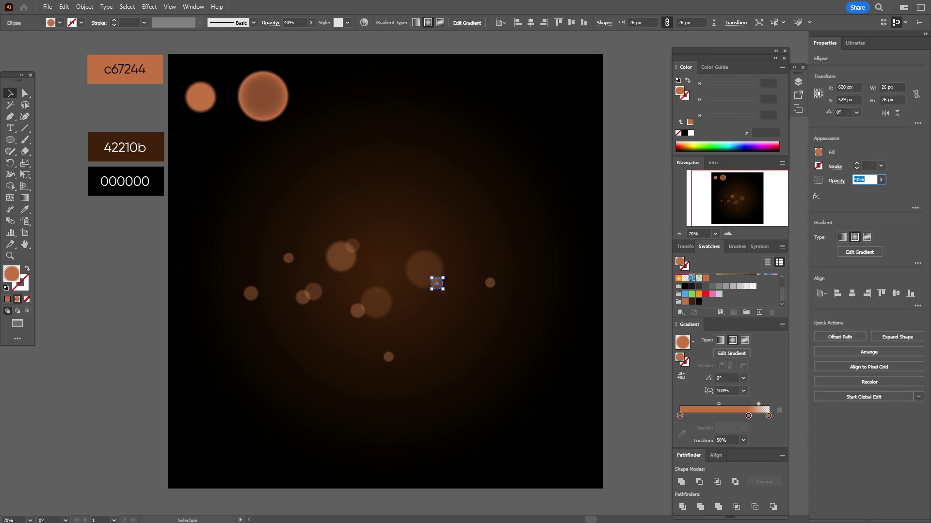
Duplicate the large 123 px circle to the artboard's upper middle and set the copy's blending mode to Screen
left_click(263, 96)
left_click_drag(264, 96, 402, 153, "alt")
left_click(836, 180)
left_click(760, 198)
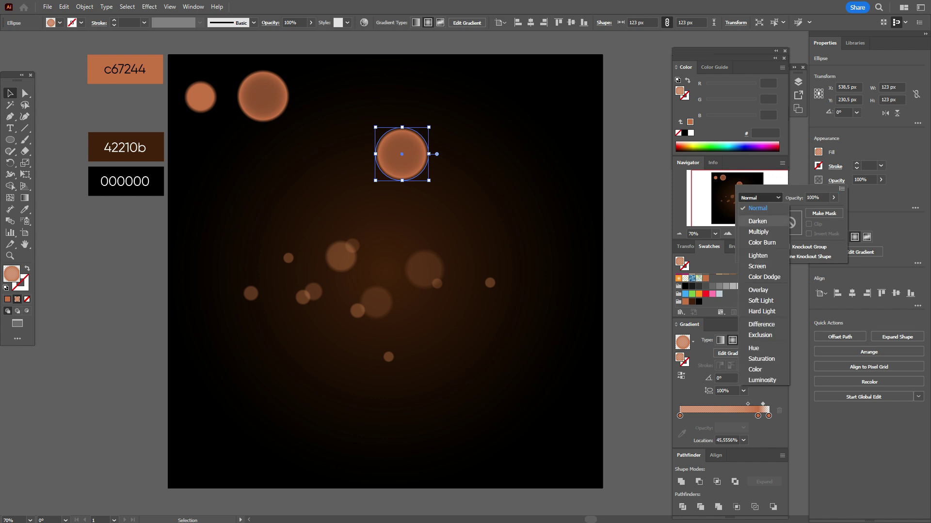
left_click(757, 266)
key("Escape")
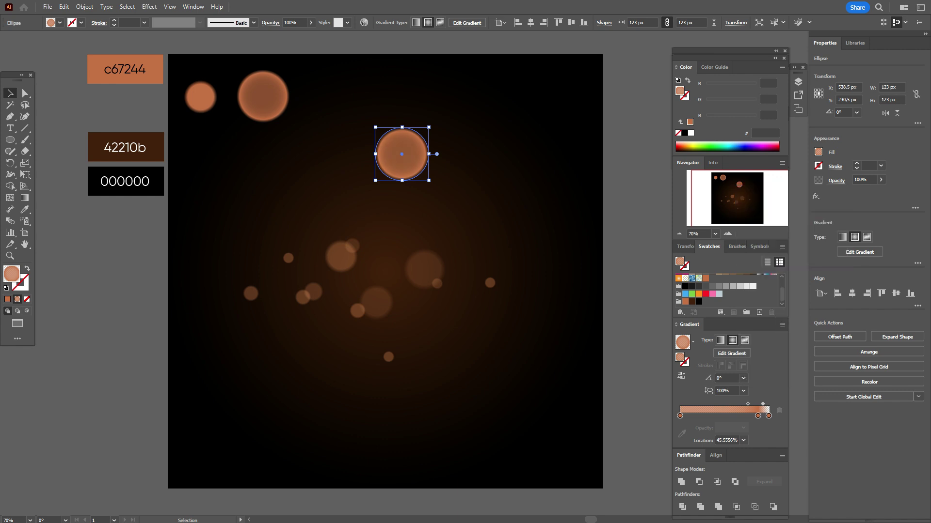
Move the 123 px copy into the group and scatter smaller copies of it around it, including one 40 px wide at the upper left
left_click_drag(401, 154, 369, 260)
key("ctrl+z")
left_click_drag(332, 291, 383, 258)
left_click_drag(370, 271, 415, 323)
left_click_drag(415, 314, 307, 250)
Set the opacity of the 40 px circle at the group's upper left to 70% and deselect it
double_click(863, 180)
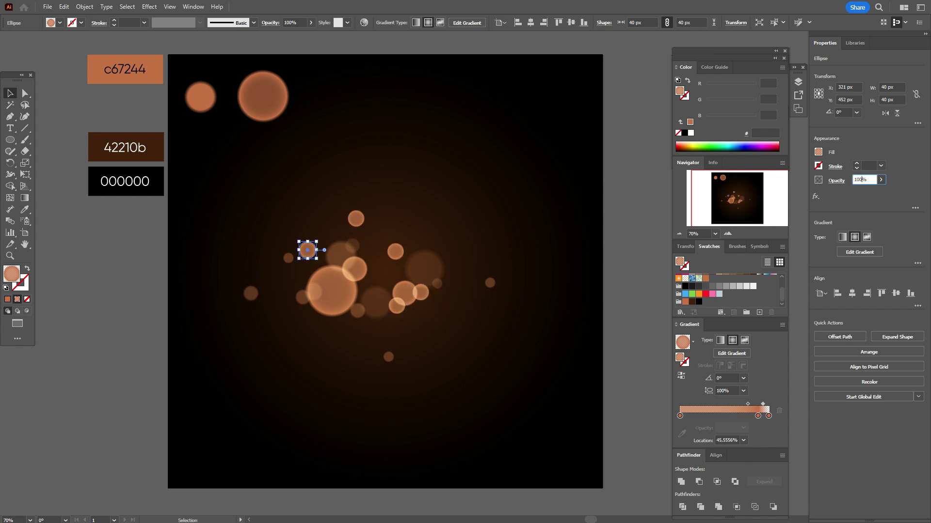
type("70")
key("Return")
key("ctrl+shift+a")
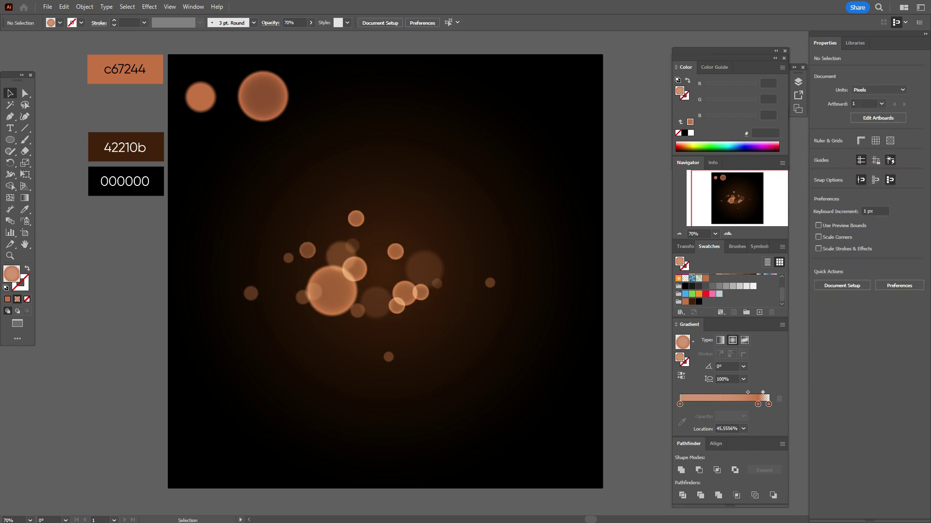
Add small copies of the bright-rimmed circle on the group's left side, including a 26 px one at 70% opacity
left_click_drag(356, 219, 270, 298)
key("ctrl+z")
left_click_drag(270, 292, 273, 319)
key("ctrl+z")
type("70")
left_click(270, 279)
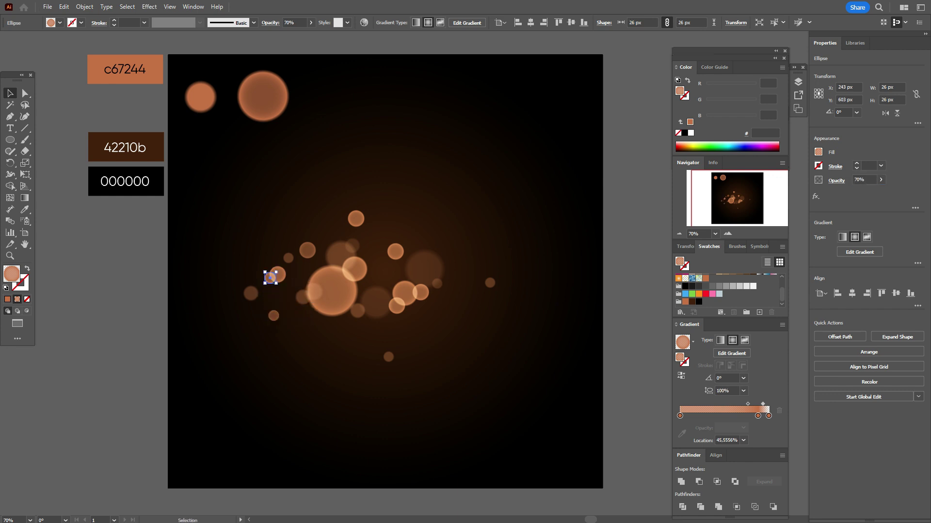
Place small bright-rimmed copies on the group's right side, shift the large faint circle down and right, and nudge the upper-middle circle down
left_click(278, 274)
left_click_drag(277, 275, 439, 294)
left_click(480, 310)
mouse_move(395, 251)
left_mouse_down()
mouse_move(394, 260)
mouse_move(408, 238)
mouse_move(394, 255)
left_mouse_up()
Add a small faint circle above the group's right half
left_click(352, 245)
left_click(434, 227)
left_click(408, 238)
left_click(421, 246)
Move the three overlapping bright circles right of the group's center slightly upward together and deselect them
left_click(405, 294)
left_click(397, 306, "shift")
left_click(421, 292, "shift")
left_click_drag(405, 293, 404, 284)
left_click(421, 323)
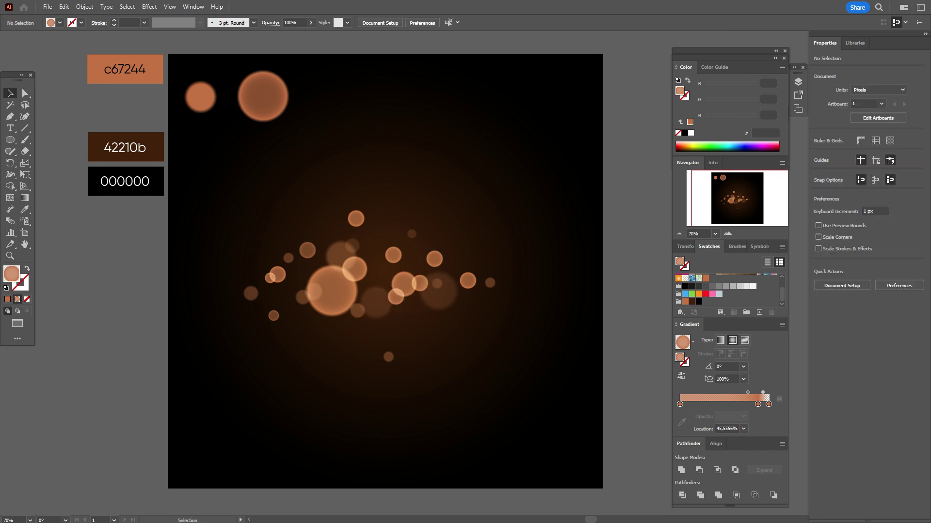
Draw a circle about 191 px wide in the artboard's upper right, remove its middle gradient stop and set the gradient midpoint to about 56.5%
key("l")
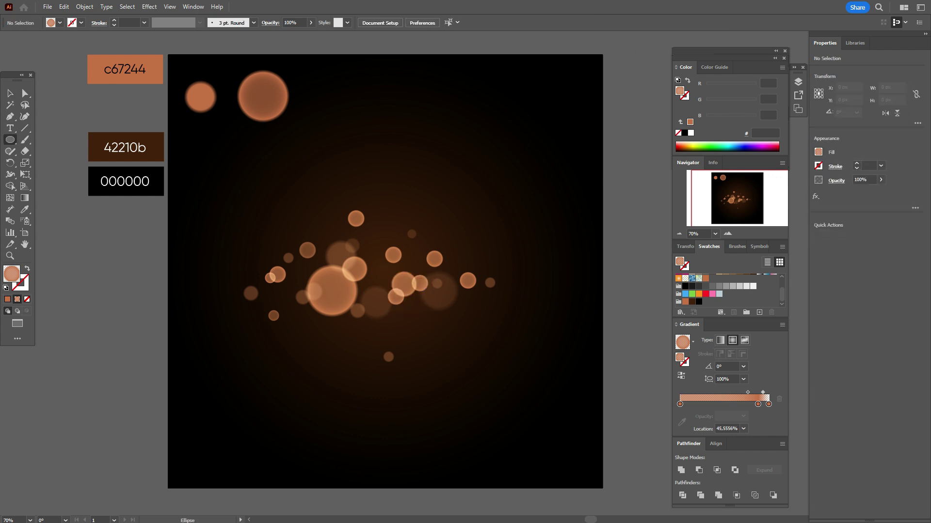
left_click_drag(490, 145, 574, 229)
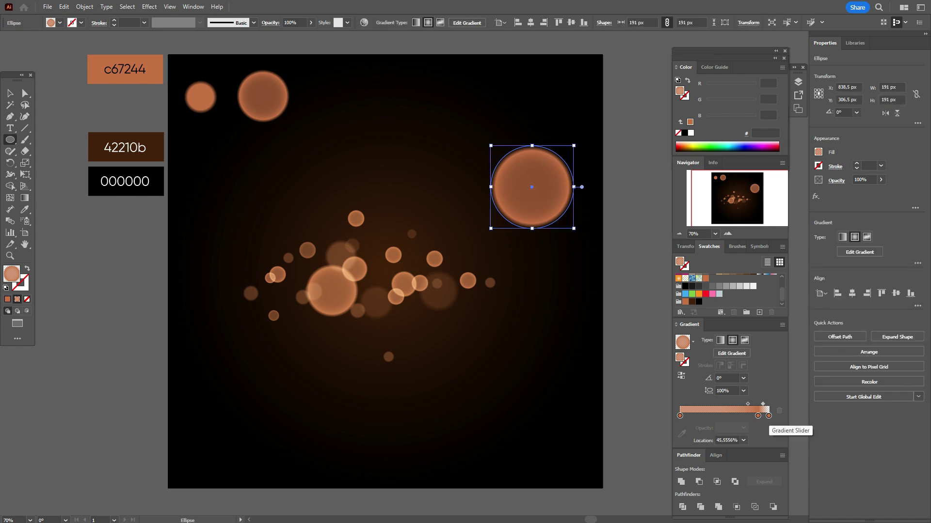
left_click_drag(758, 416, 760, 437)
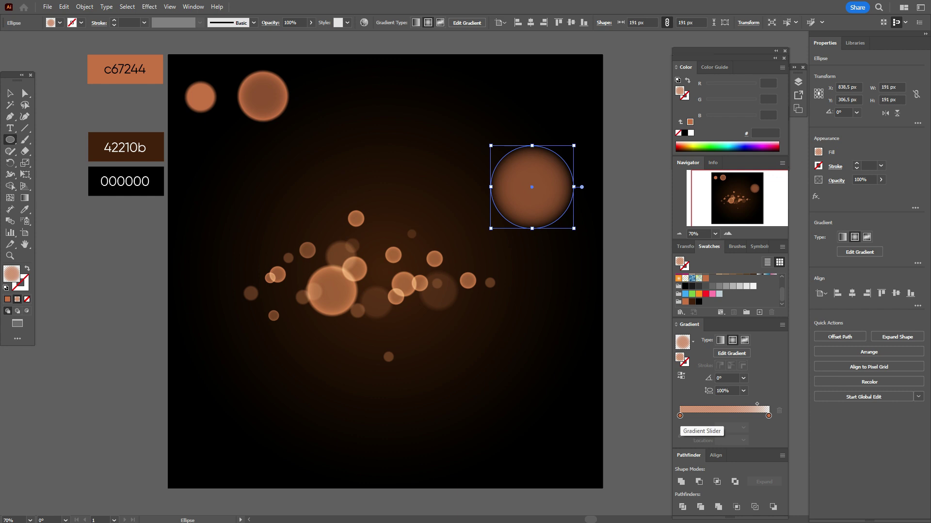
left_click_drag(757, 404, 729, 403)
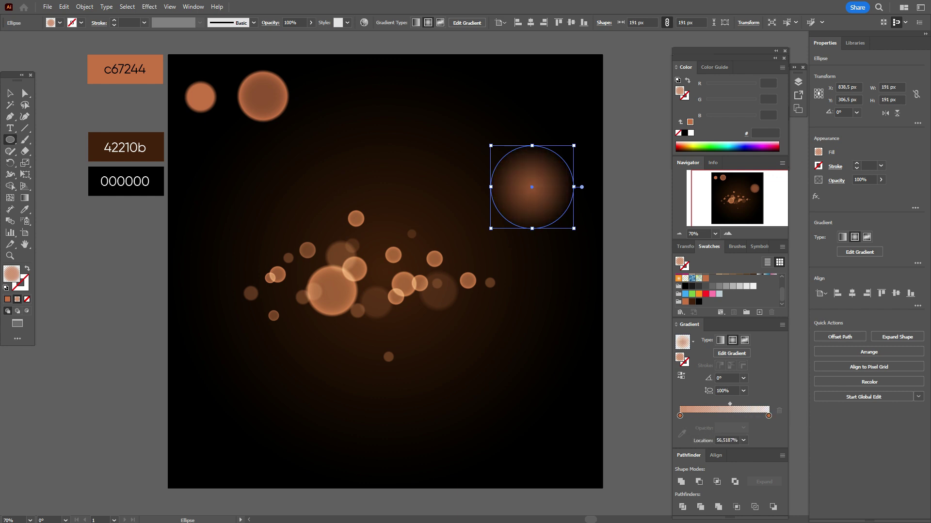
Change the new soft circle's blending mode from Normal to one that brightens the circles beneath it
left_click(836, 180)
left_click(760, 198)
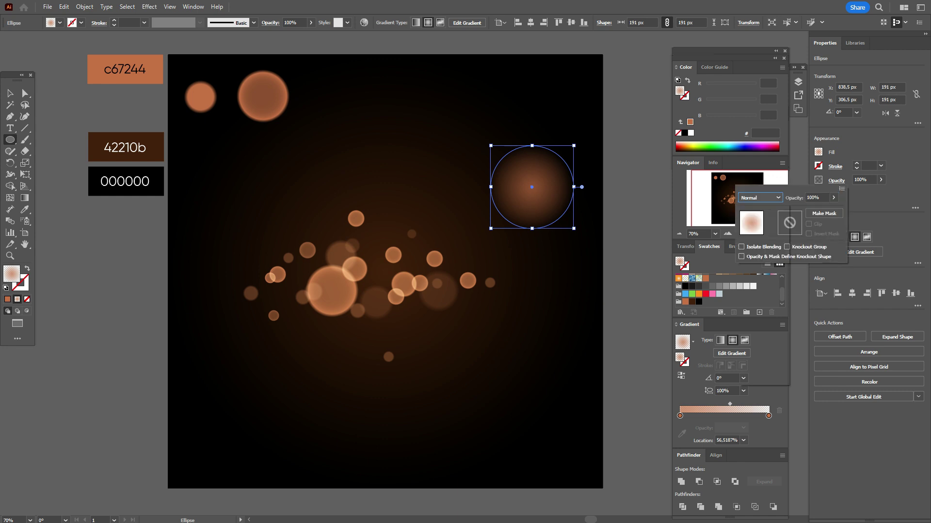
left_click(764, 277)
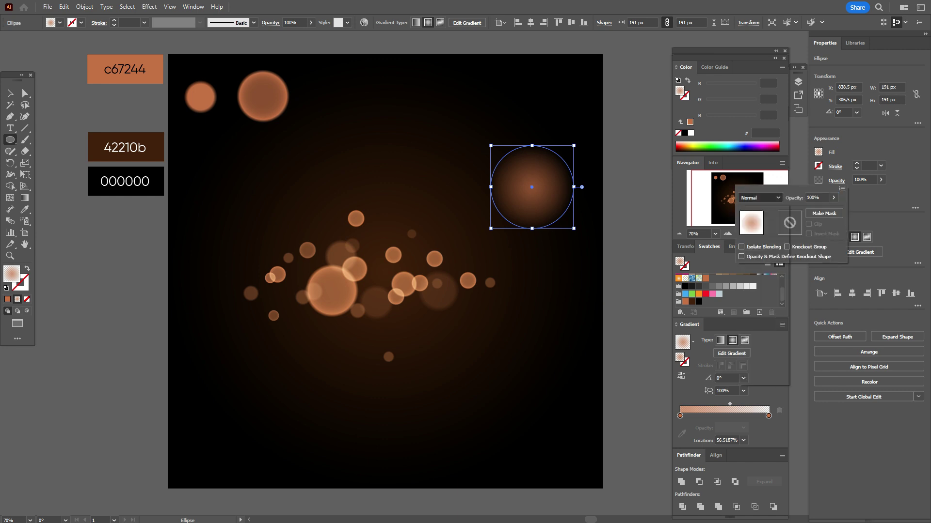
Place the soft glow over the left side of the largest bright circle and set its gradient midpoint to about 47.3%
left_click(10, 93)
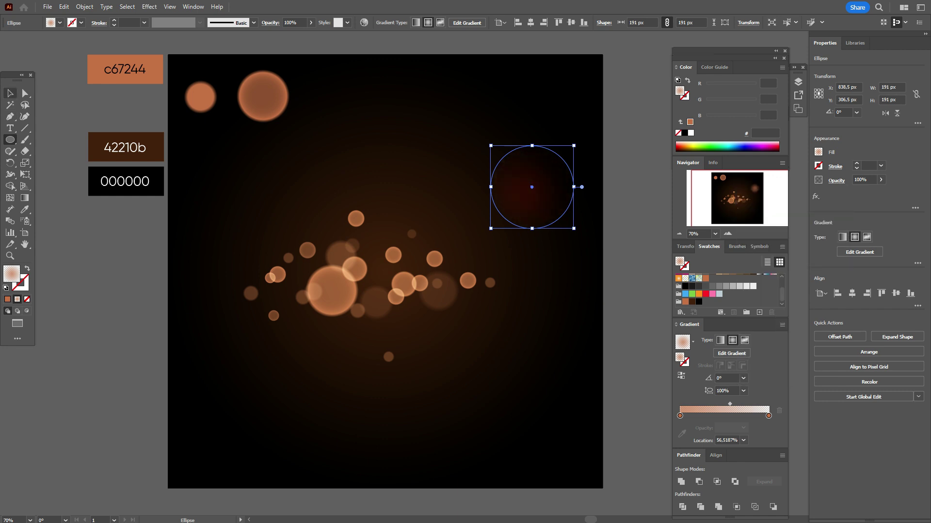
key("v")
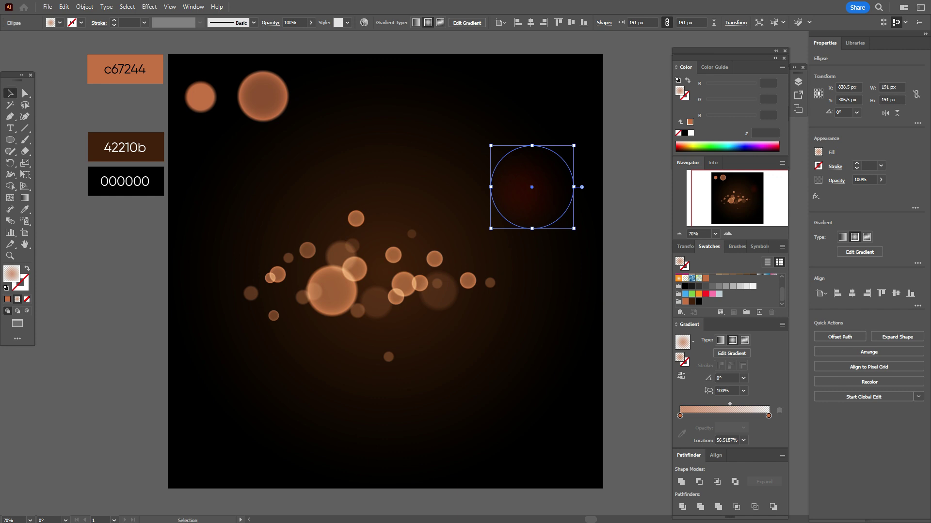
mouse_move(532, 187)
left_mouse_down()
mouse_move(374, 240)
mouse_move(320, 294)
left_mouse_up()
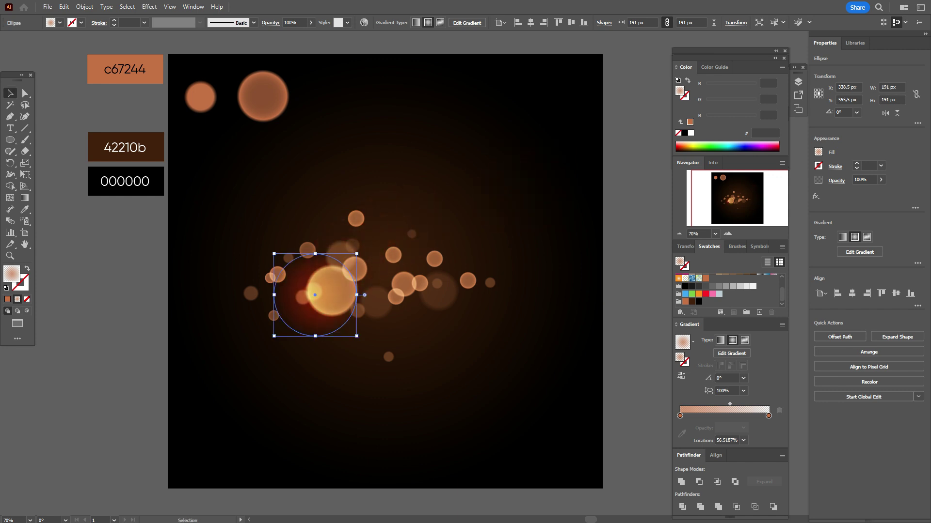
left_click_drag(729, 404, 722, 404)
key("ctrl+shift+a")
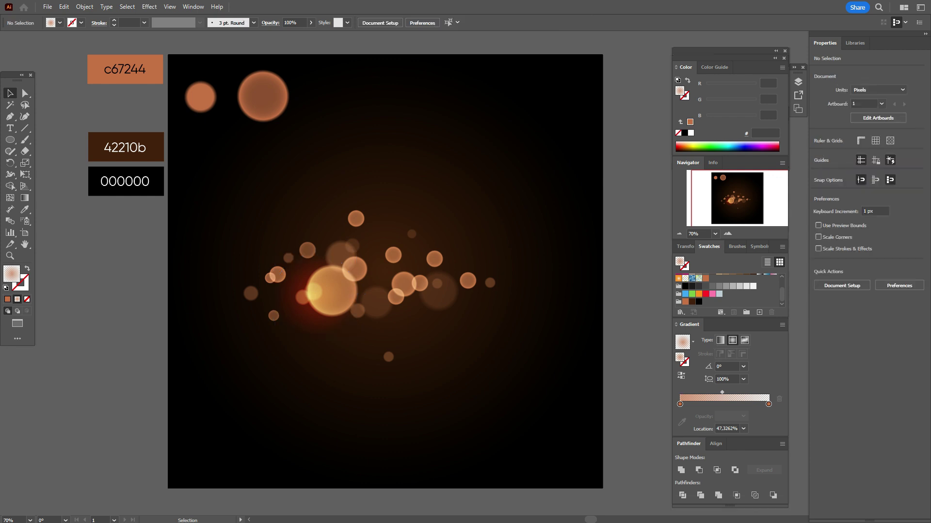
Copy the glow over the large faint circle on the right with a gradient midpoint of about 32.4%, and add another copy over the upper-middle circles
left_click_drag(320, 294, 440, 286, "alt")
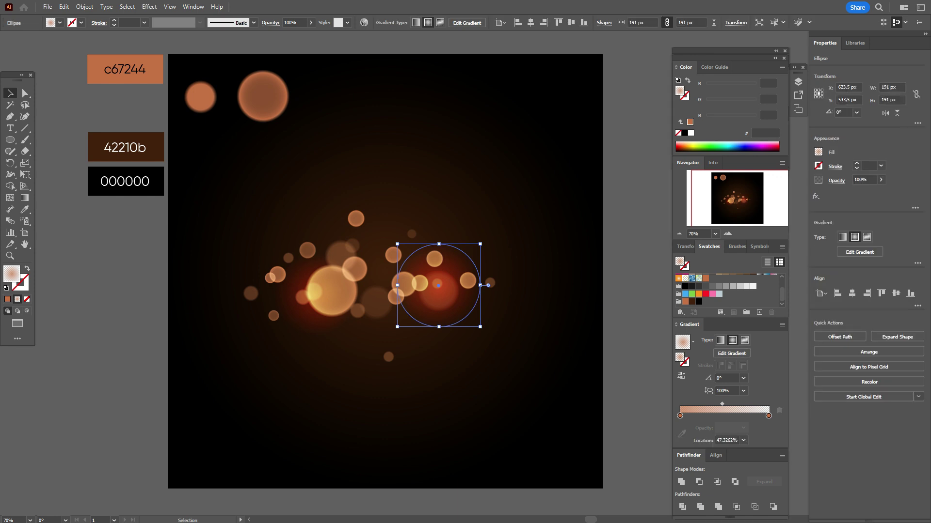
left_click_drag(721, 403, 708, 403)
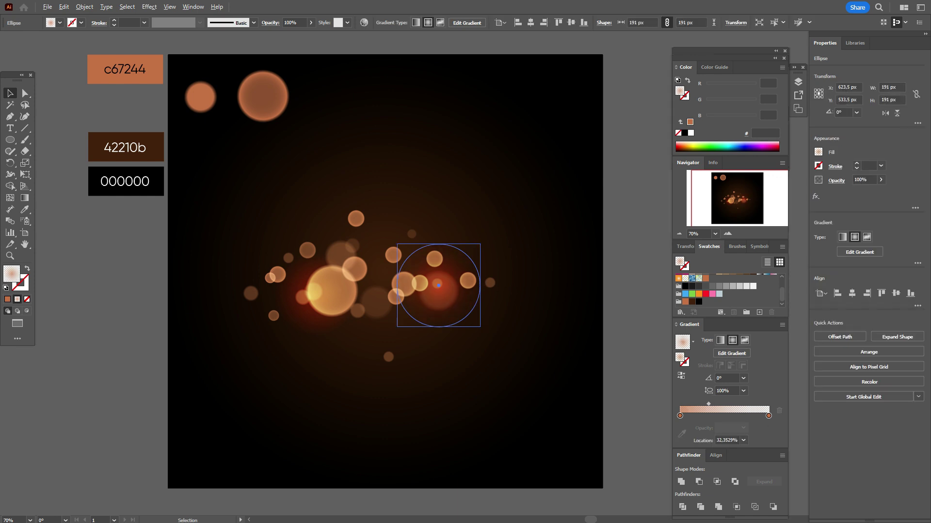
left_click_drag(458, 293, 369, 265)
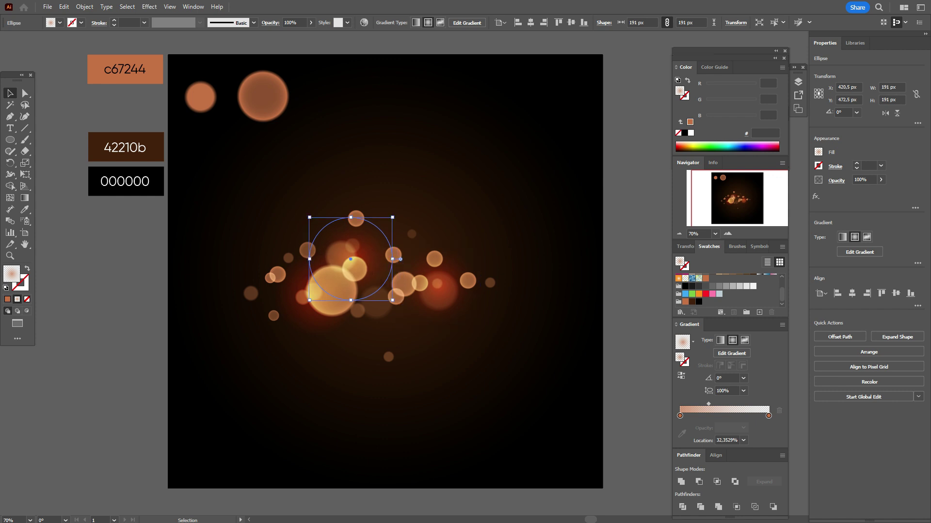
key("ctrl+shift+a")
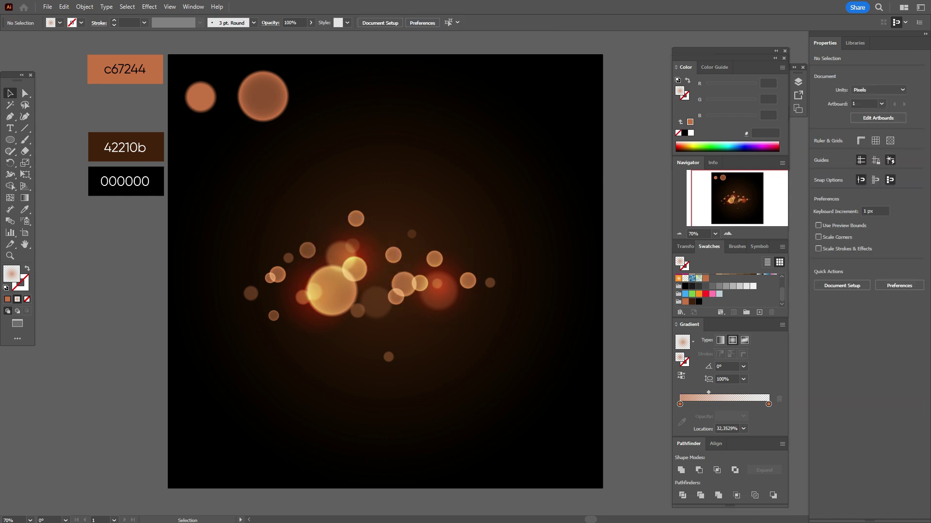
Enlarge the whole group of circles and glows proportionally to about 697 x 421 px and shift it slightly down and right
left_click_drag(146, 214, 514, 367)
left_click_drag(630, 333, 580, 332)
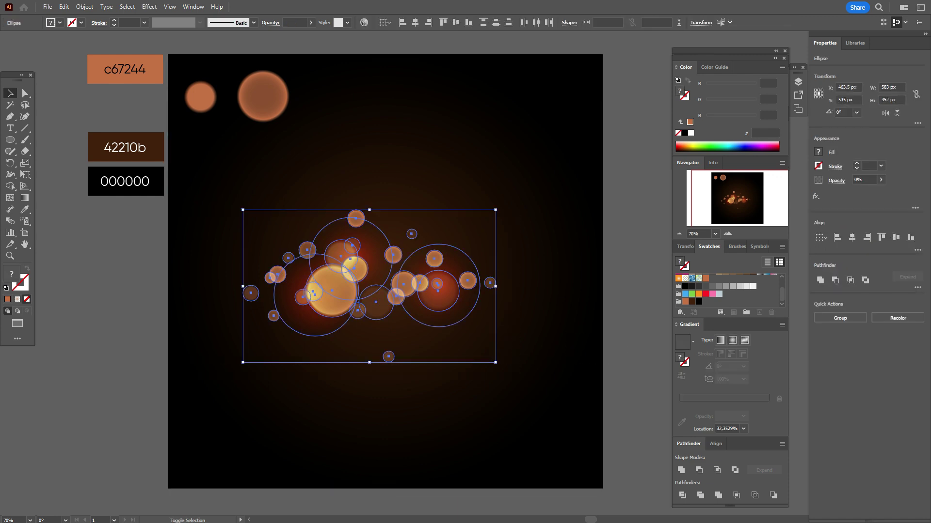
left_click_drag(369, 210, 369, 180)
left_click_drag(358, 242, 378, 253)
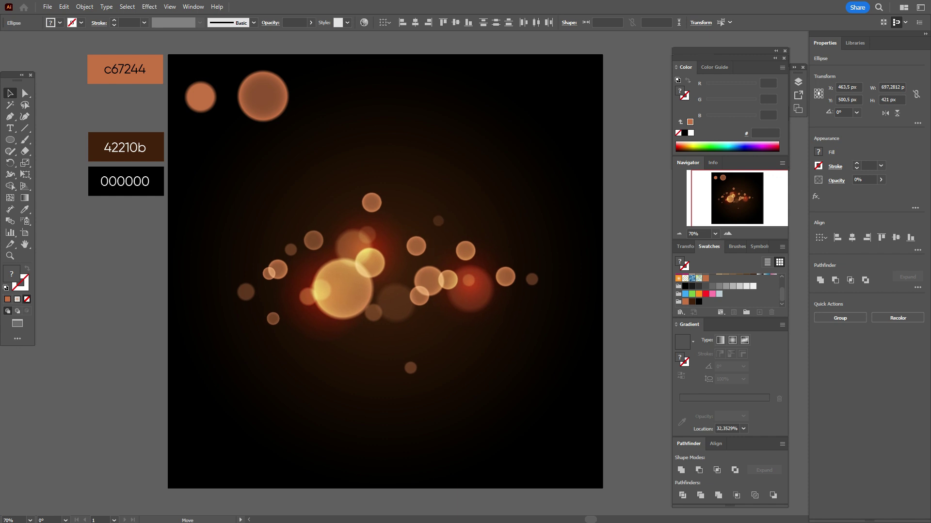
key("ctrl+h")
key("ctrl+shift+a")
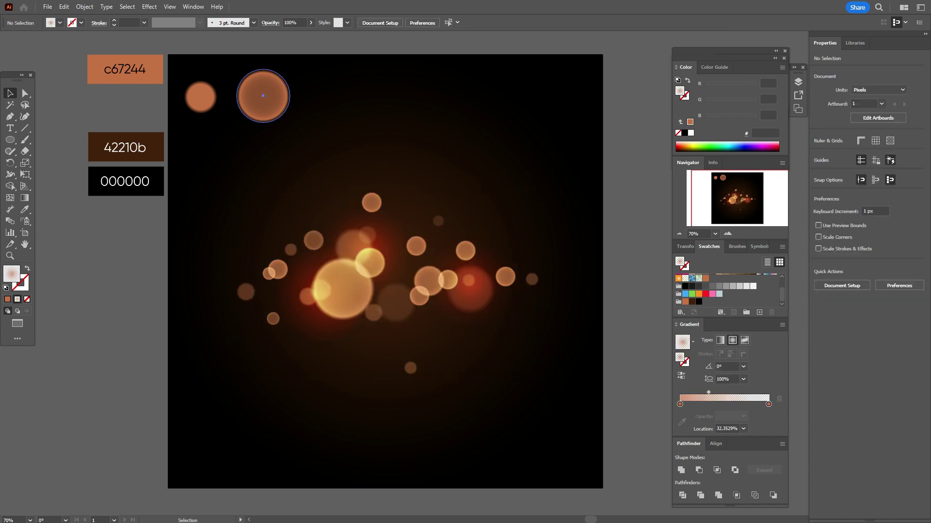
Delete the two sample circles in the artboard's upper-left corner
left_click(263, 97)
key("Delete")
left_click(200, 97)
key("ctrl+shift+a")
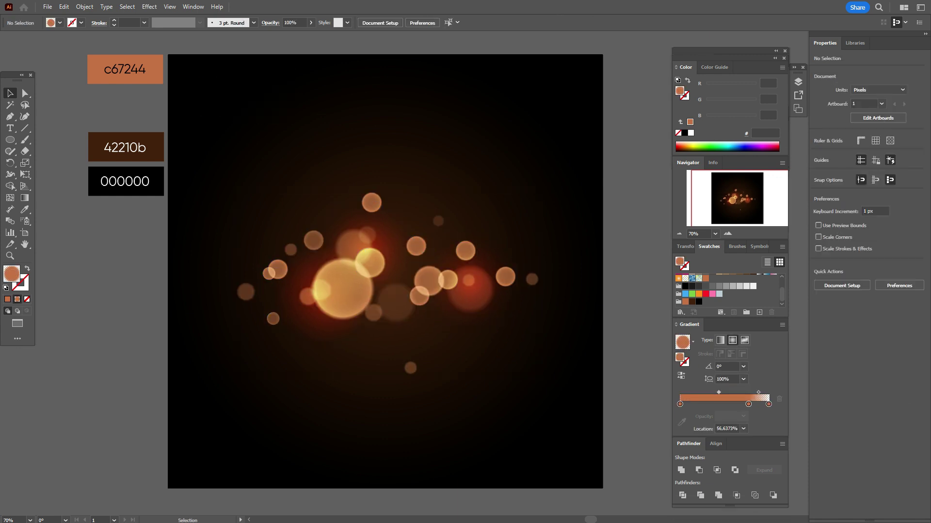